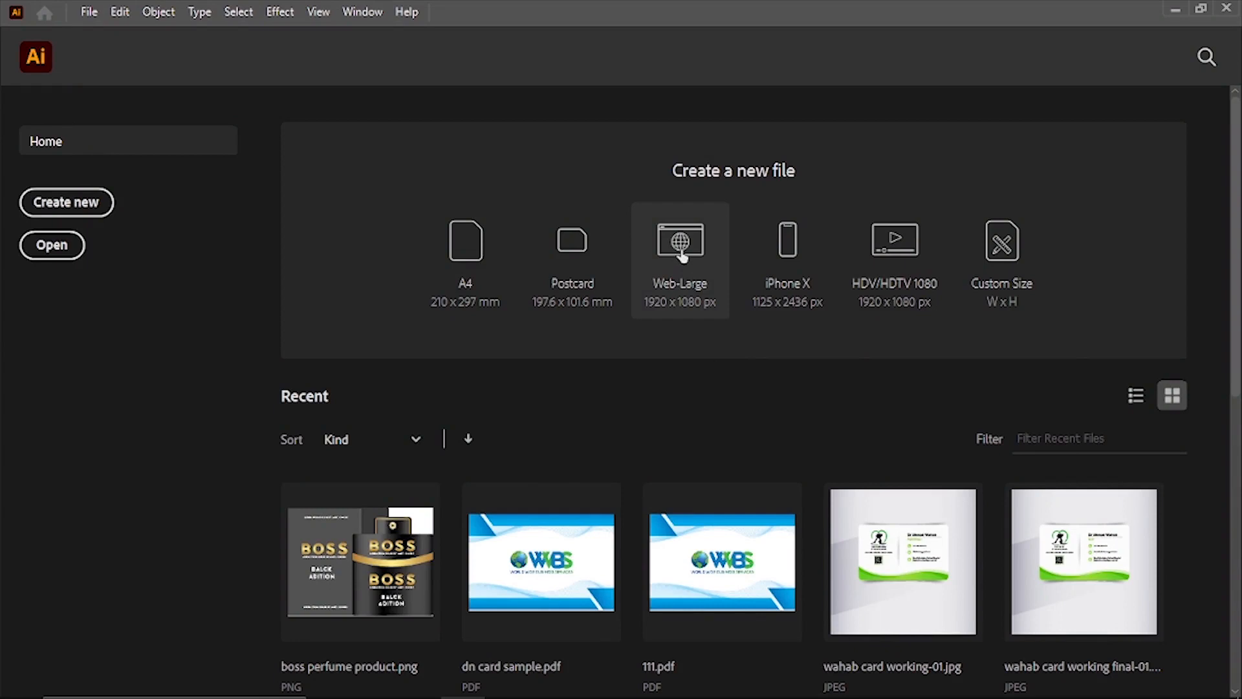
Step: Create a Web-Large 1920 x 1080 px document and detach the Pen tool group as a floating set of tools
left_click(683, 256)
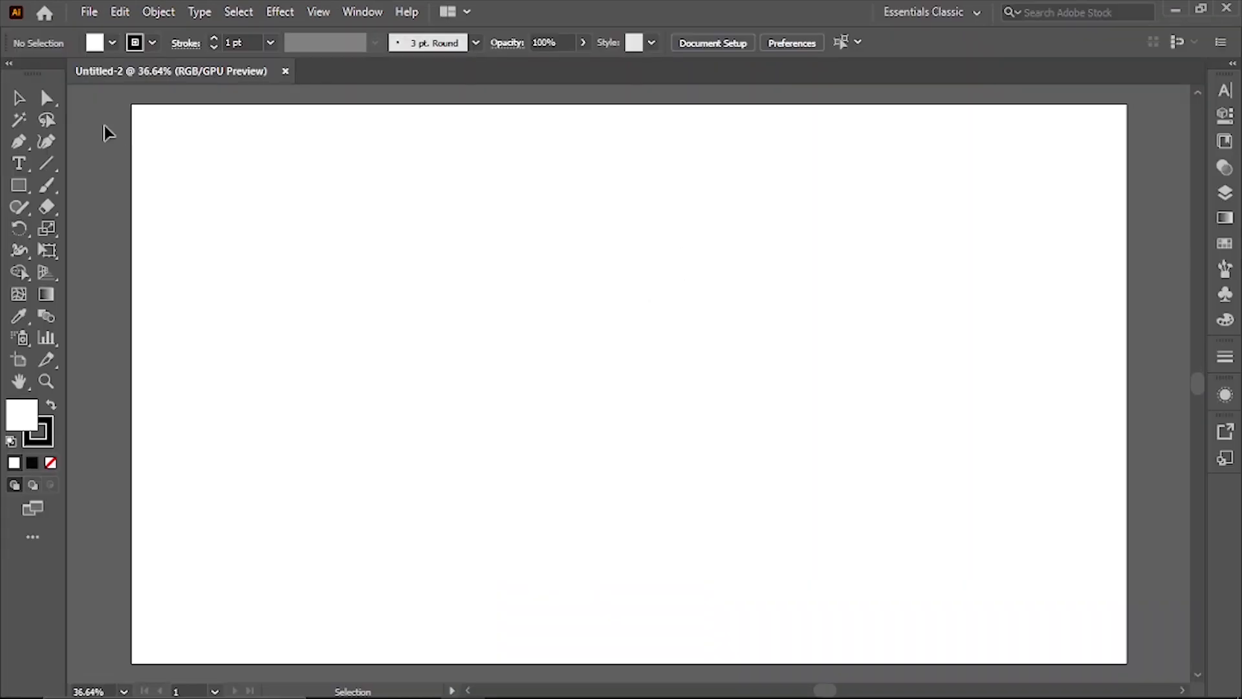
left_click(21, 151)
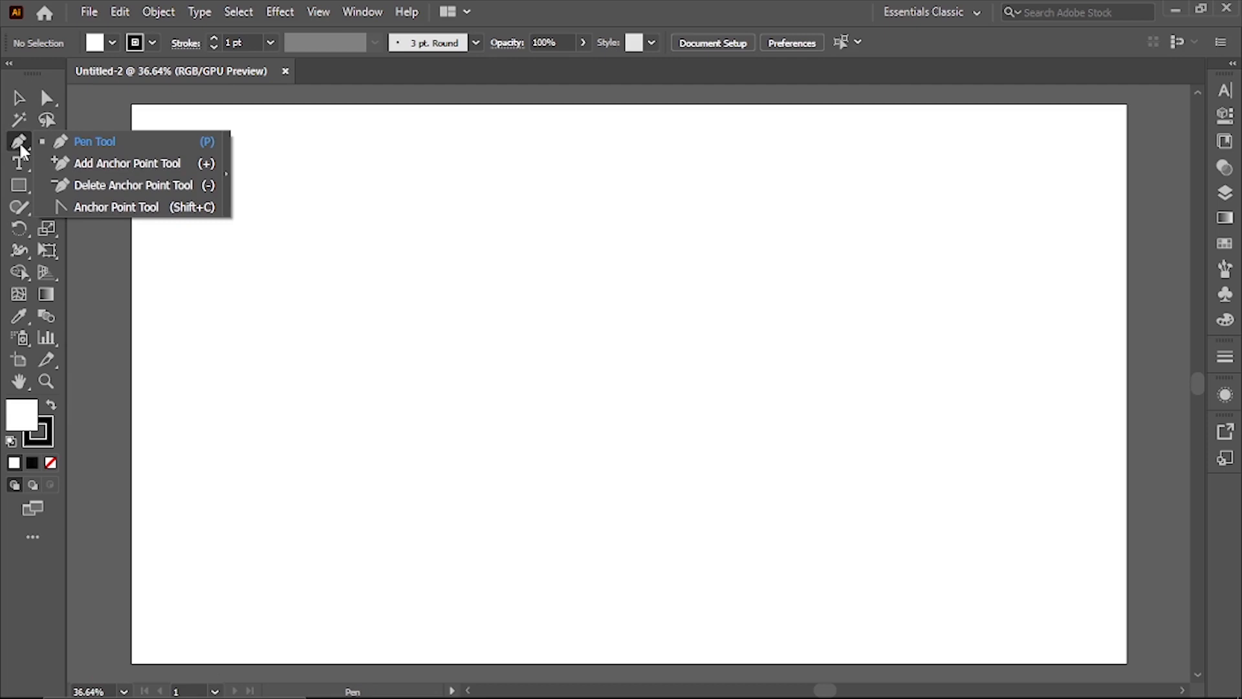
left_click(20, 150)
left_click(227, 178)
left_click_drag(37, 158, 145, 111)
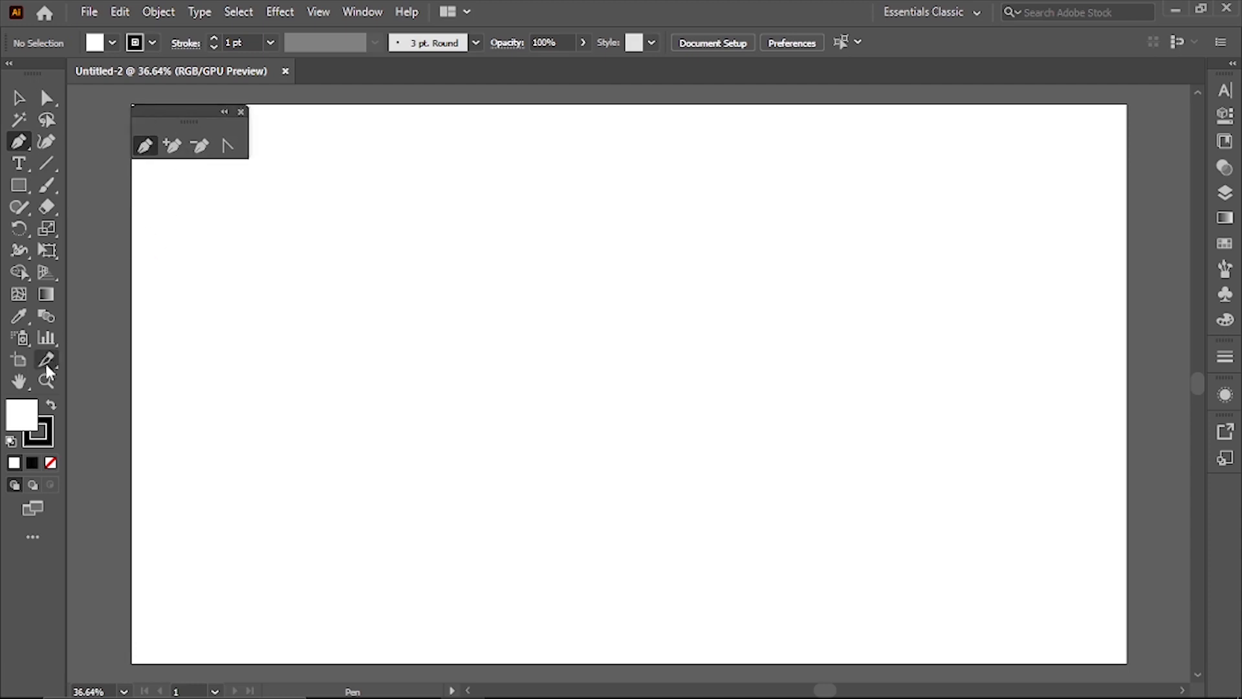
Step: Set the fill to None and start a Pen tool path with an anchor on the left half of the artboard
left_click(131, 396)
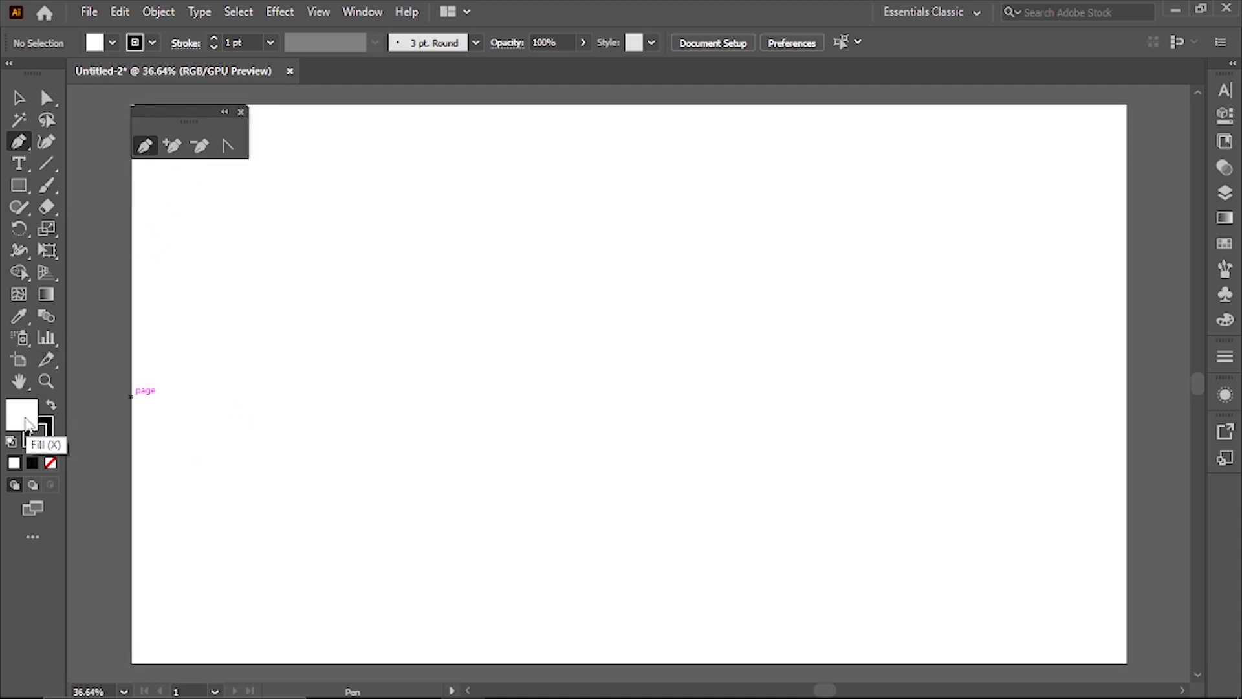
left_click(50, 462)
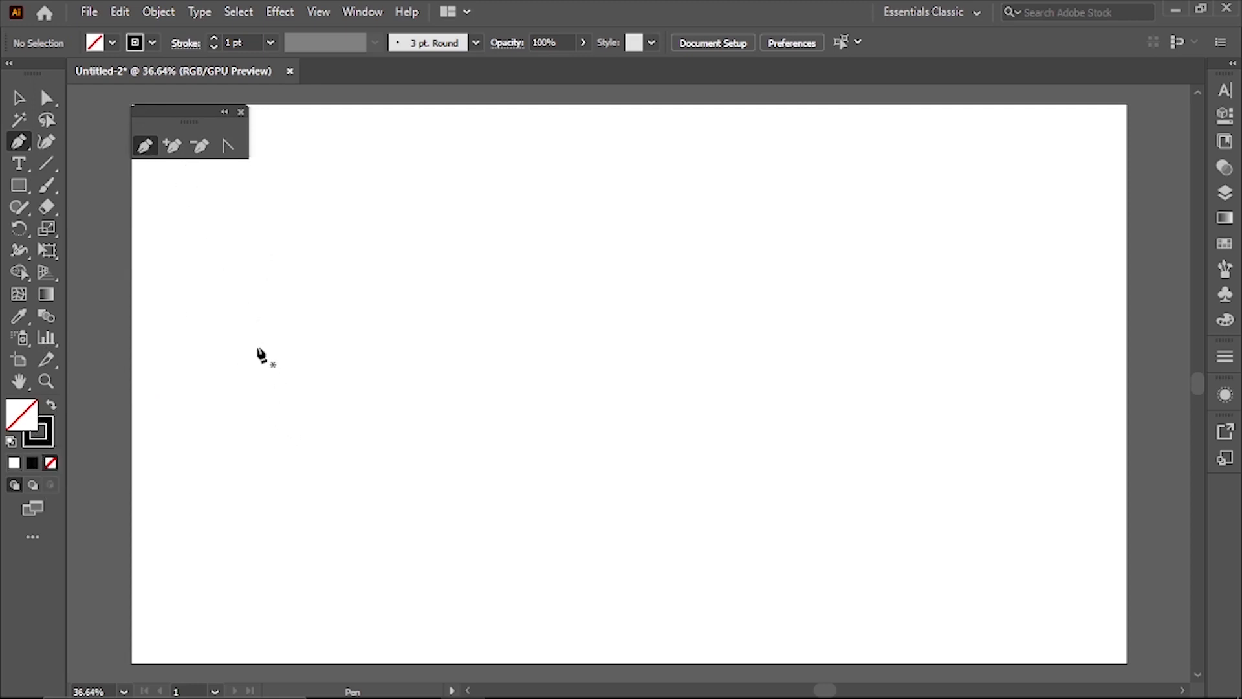
left_click(257, 347)
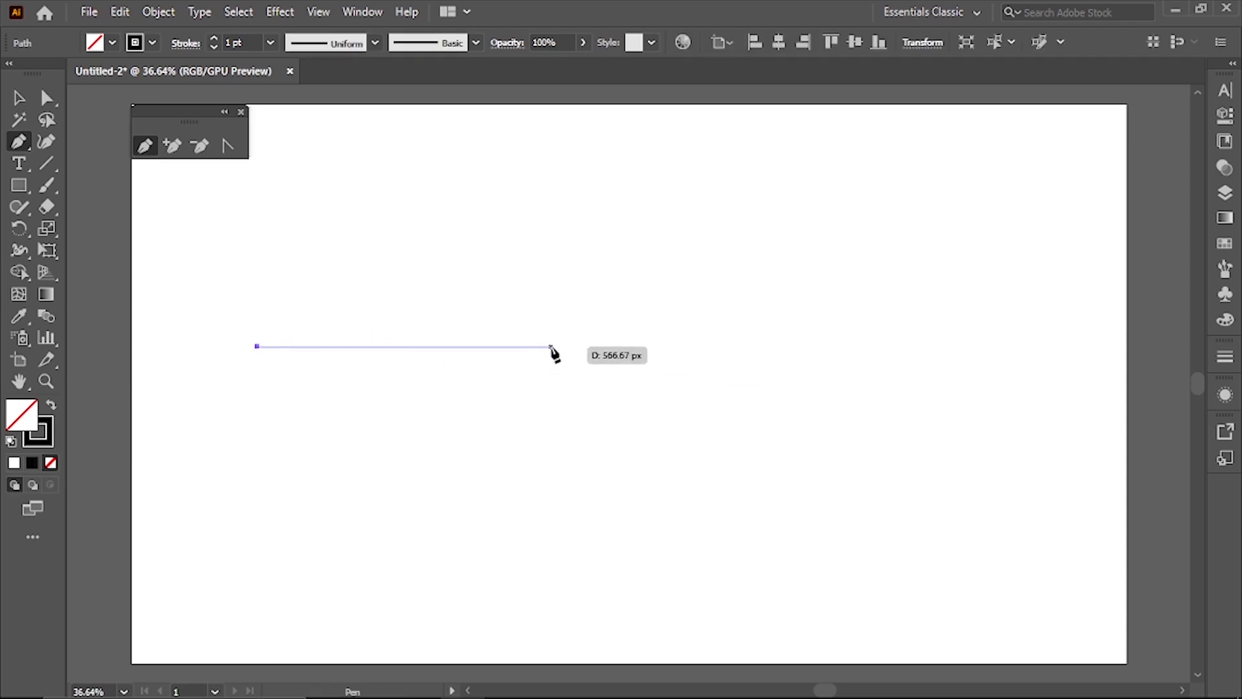
left_click_drag(551, 347, 732, 515)
key("ctrl+z")
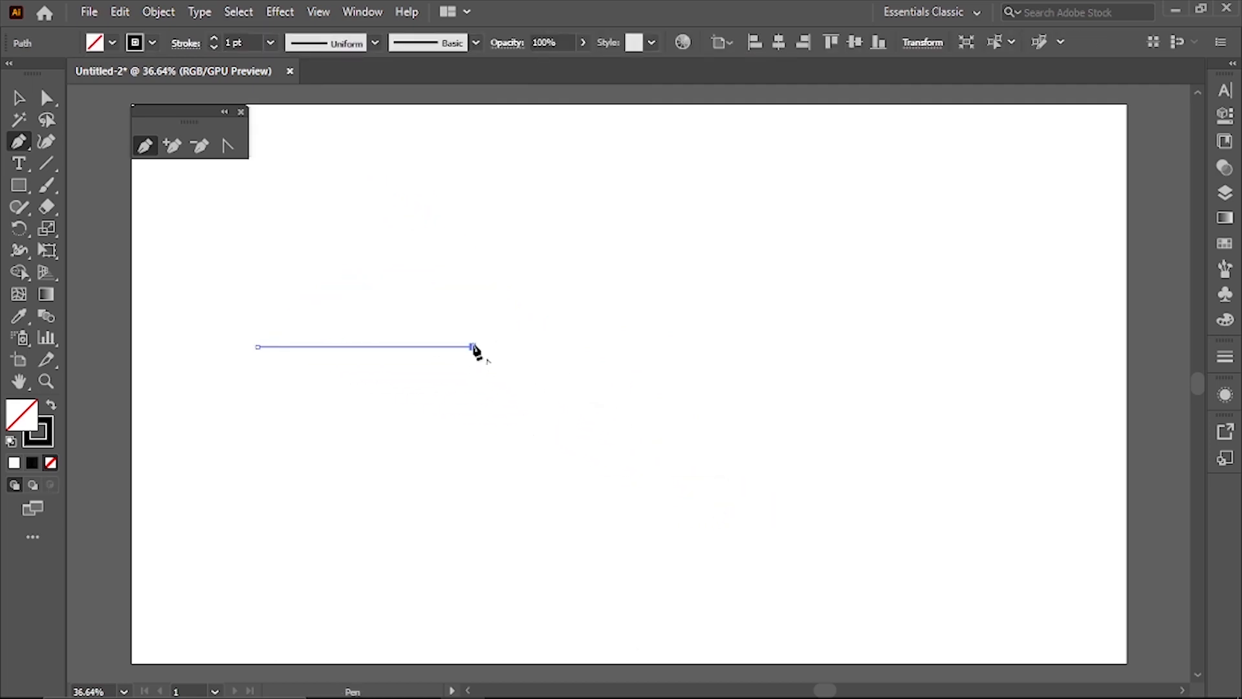
left_click(473, 347)
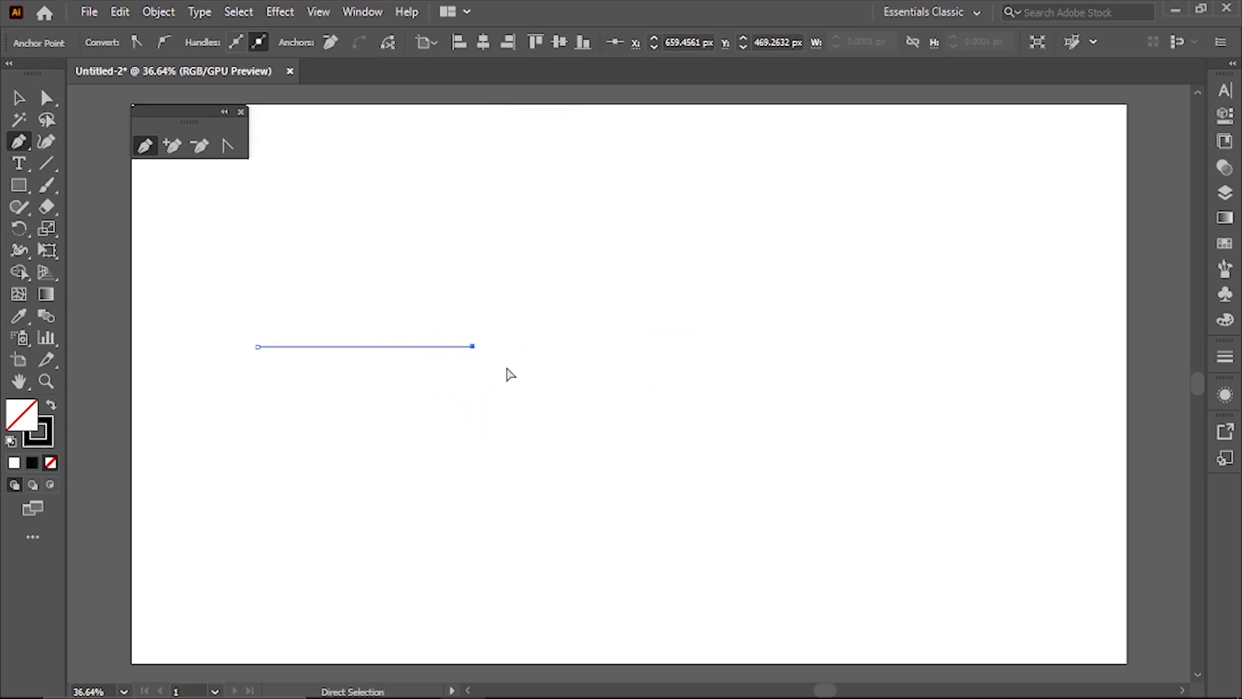
key("ctrl+z")
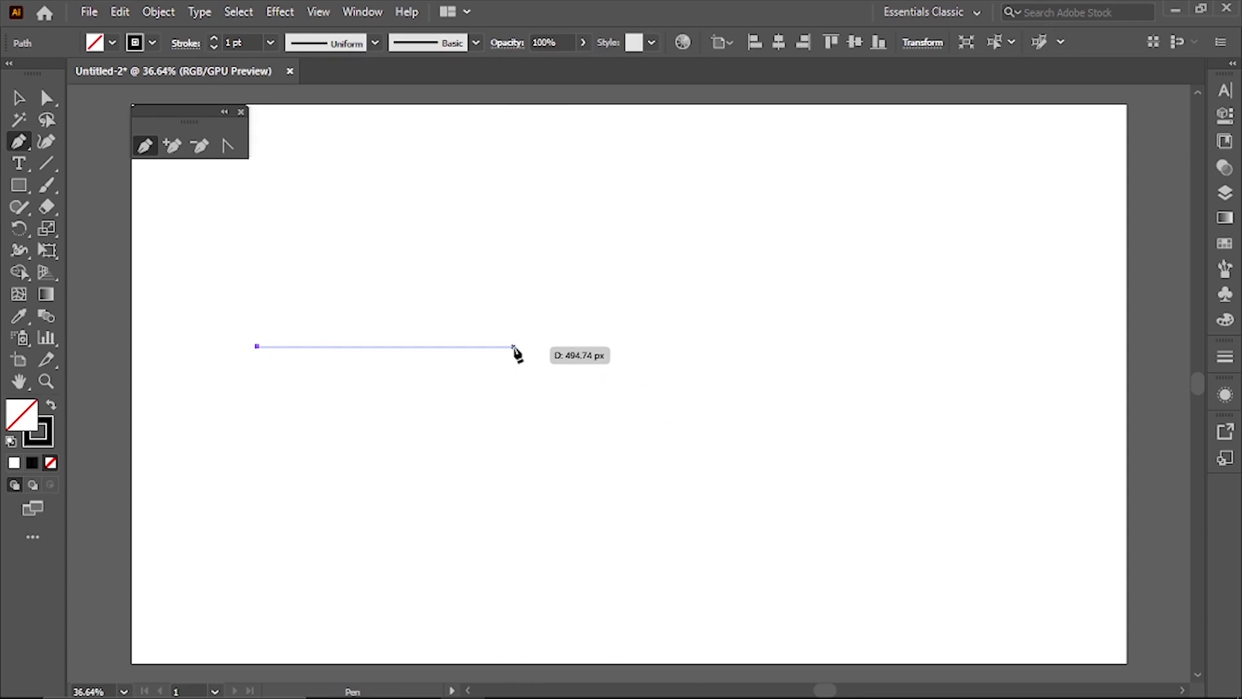
Step: Complete an open S-shaped path with a smooth anchor about 495 px right of the start and a curved end anchor, then deselect it
left_click_drag(515, 347, 690, 481)
left_click_drag(827, 312, 851, 320)
left_click(19, 99)
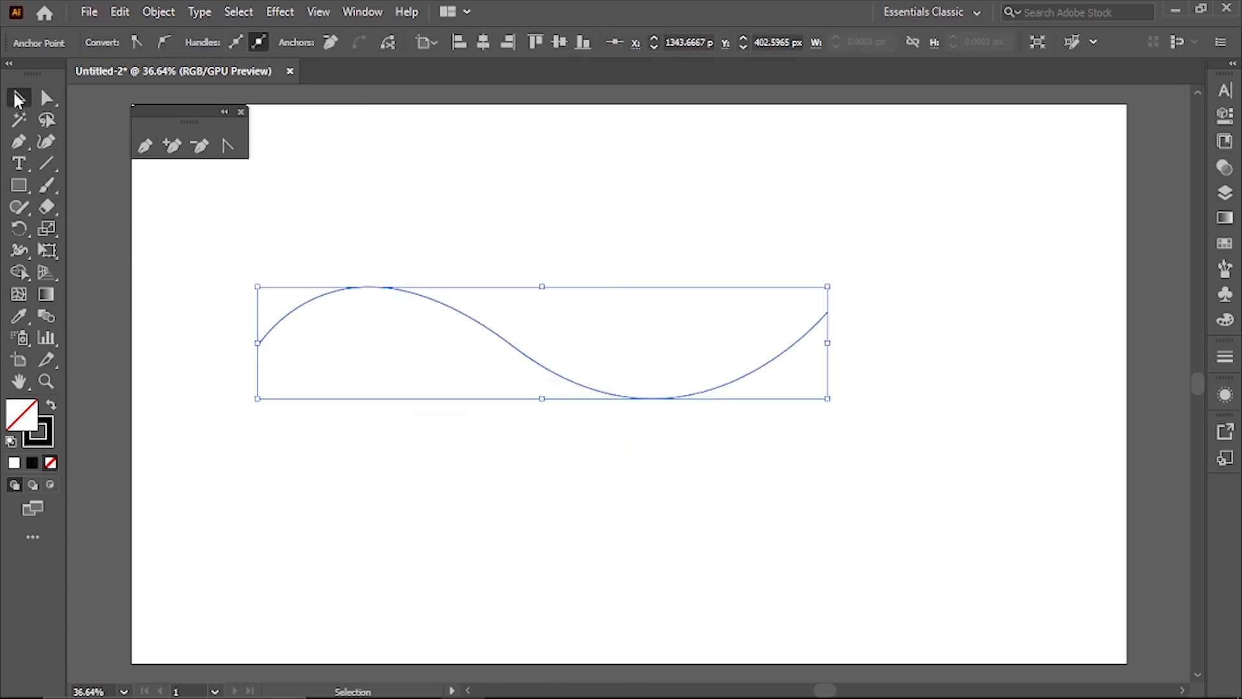
left_click(246, 516)
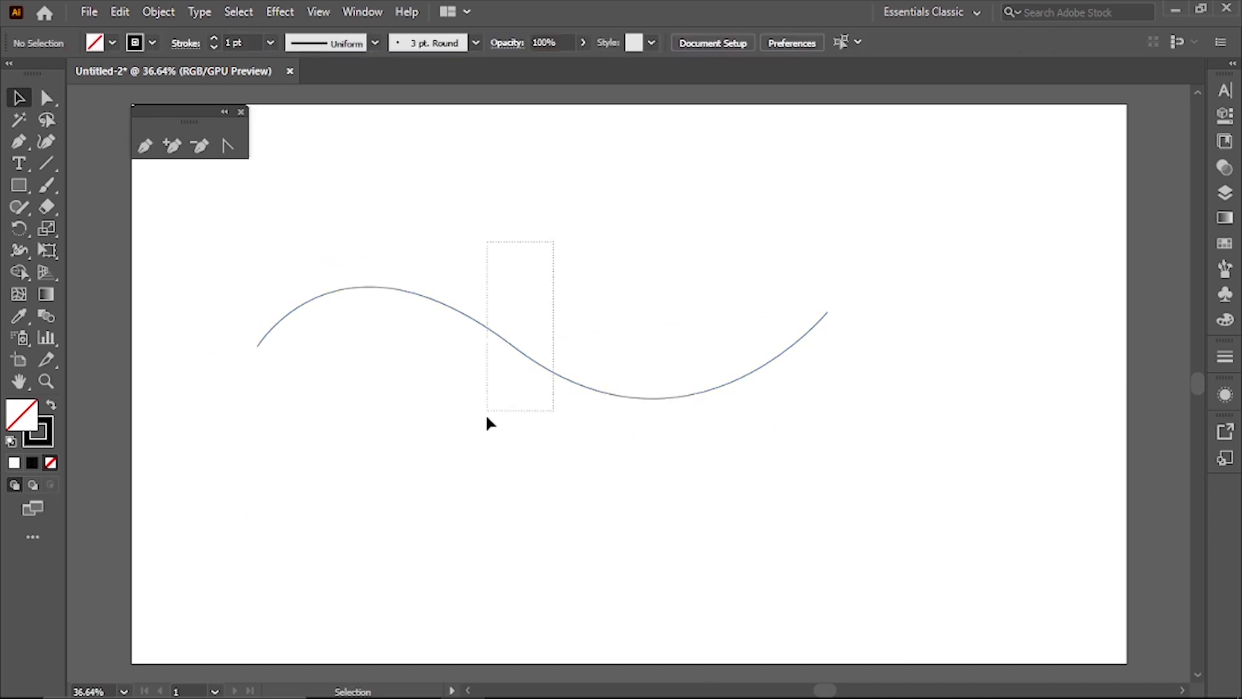
Step: Select the wave path, swap its fill and stroke, and swap them back
left_click_drag(489, 412, 518, 344)
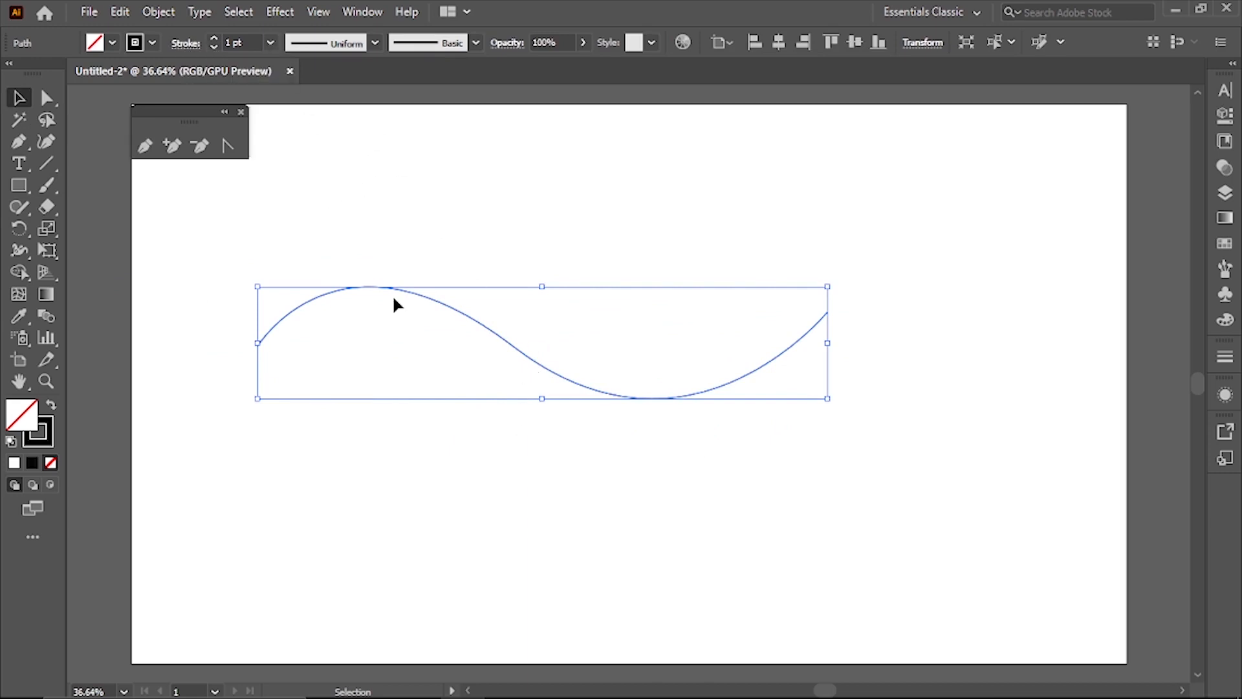
left_click(51, 406)
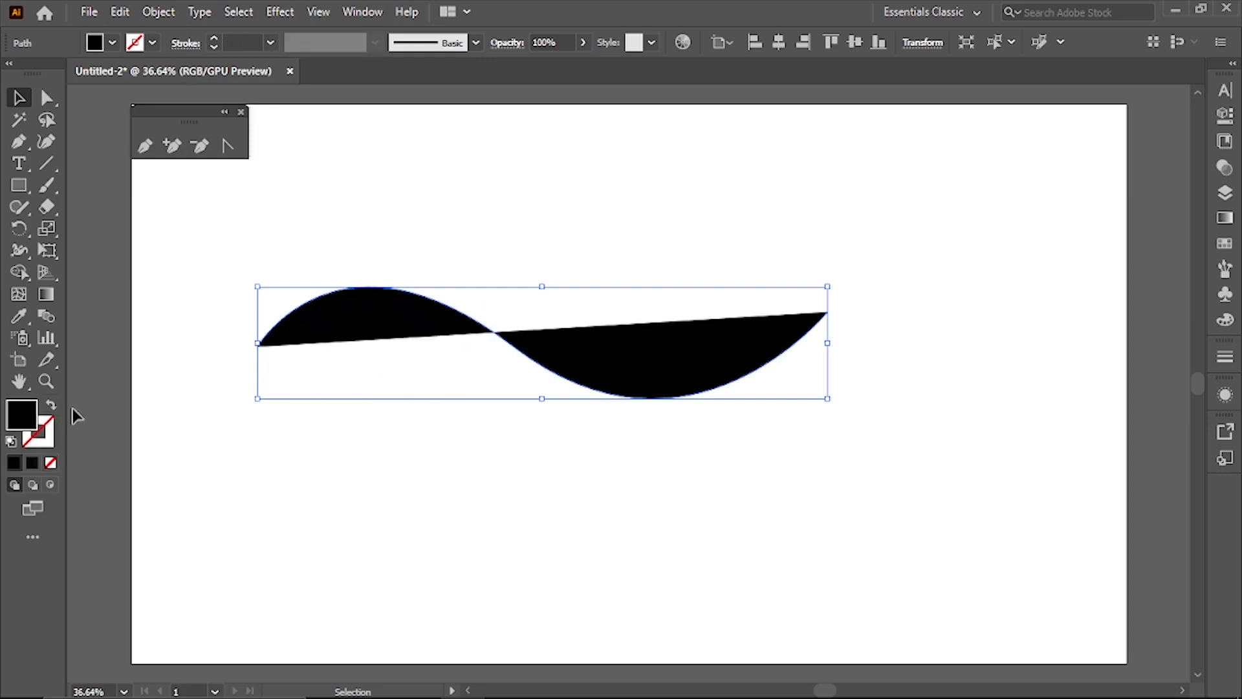
left_click(52, 408)
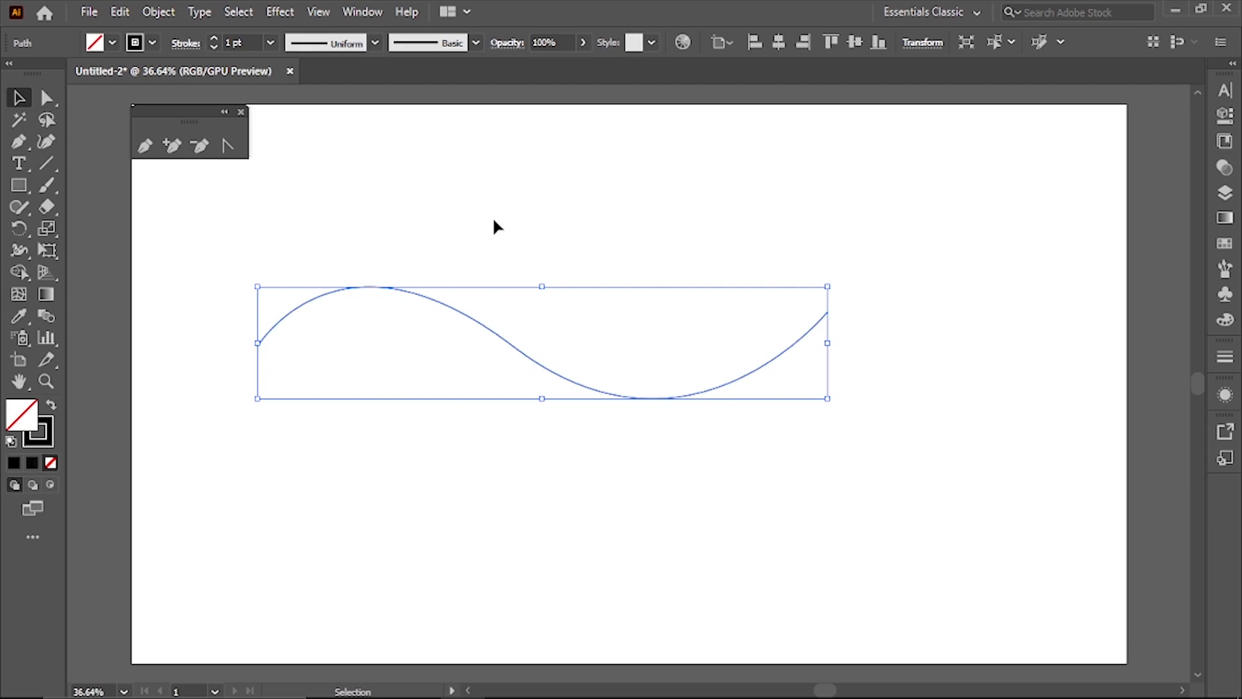
Step: Try the wave path with a stroke weight of 8 pt and one of 100 pt
left_click(272, 44)
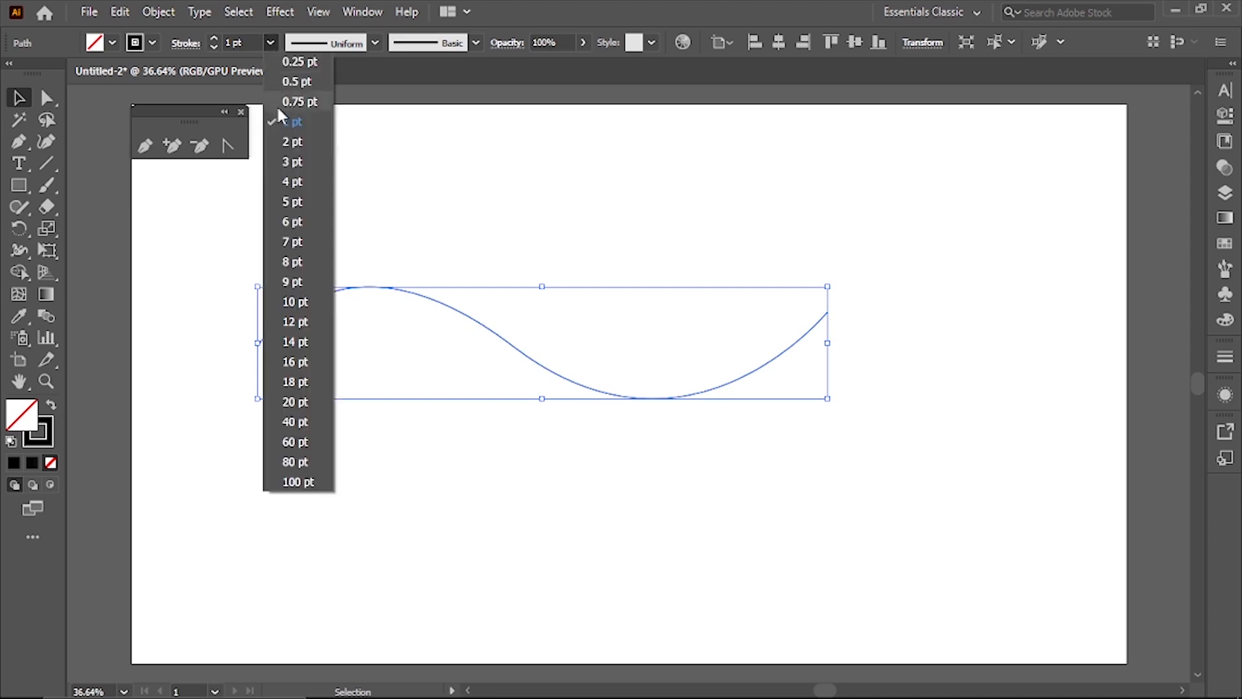
left_click(299, 262)
left_click(505, 411)
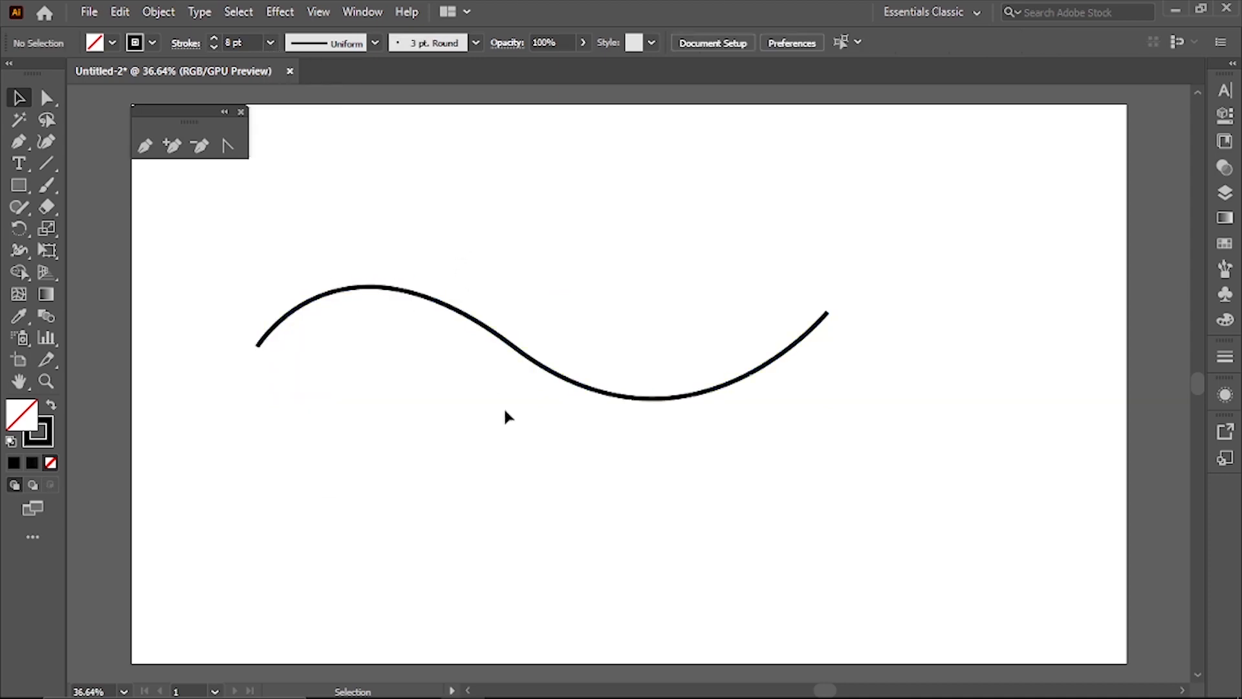
key("ctrl+a")
left_click(271, 42)
left_click(285, 484)
left_click_drag(541, 174, 449, 438)
Step: Raise the wave path's stroke weight in increments to 150 pt
left_click(238, 42)
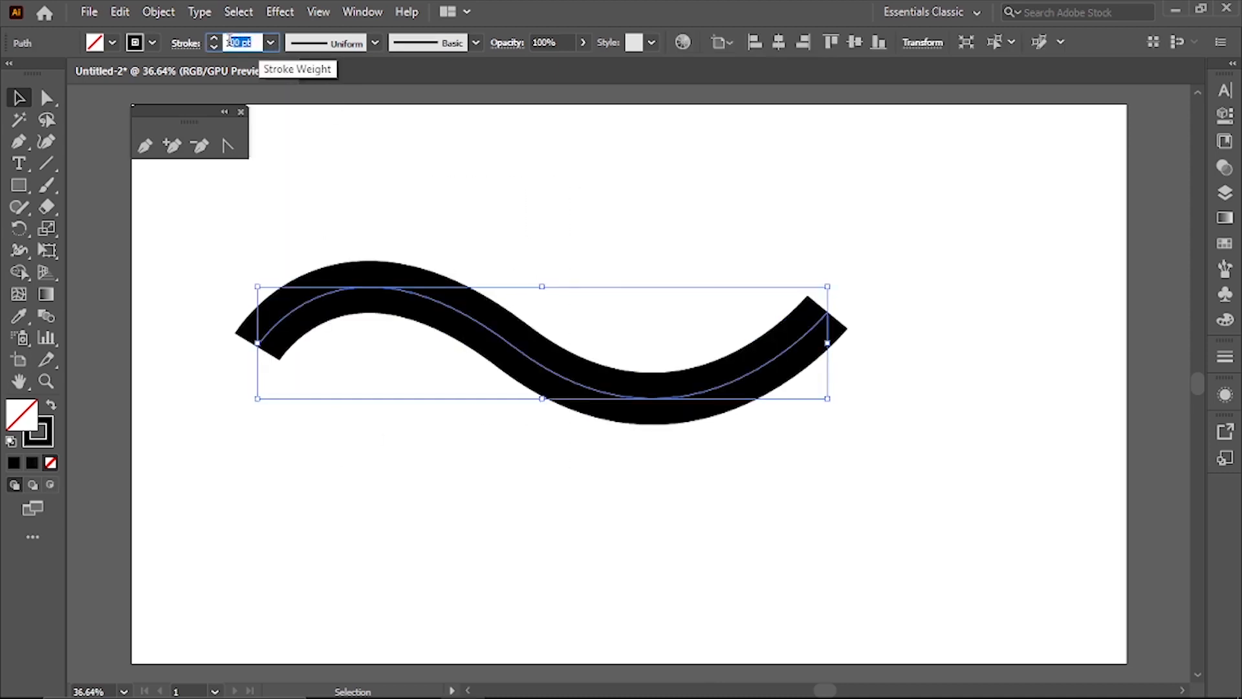
key("Up")
key("Up")
key("Up")
key("Up")
key("Up")
key("Up")
key("Up")
key("Up")
key("Up")
key("Up")
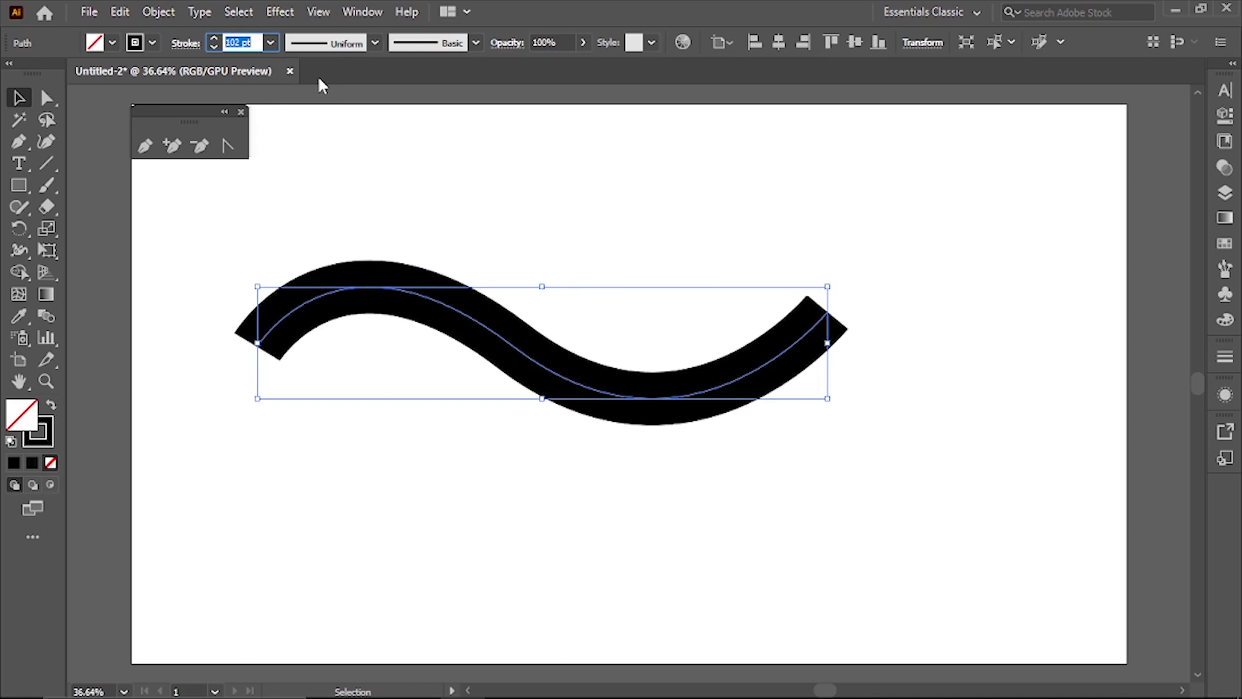
key("Up")
key("Up")
key("Up")
key("Up")
key("Up")
key("Up")
key("Up")
key("Up")
key("Up")
key("Up")
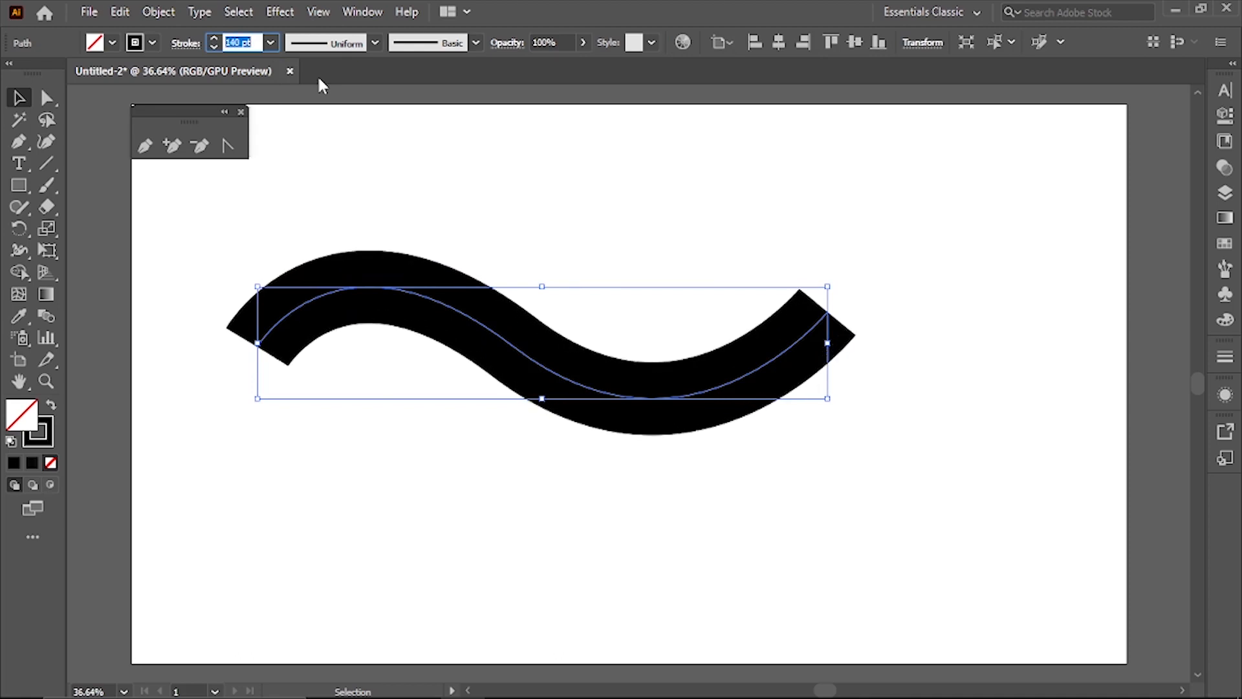
key("shift+Up")
key("shift+Up")
key("shift+Up")
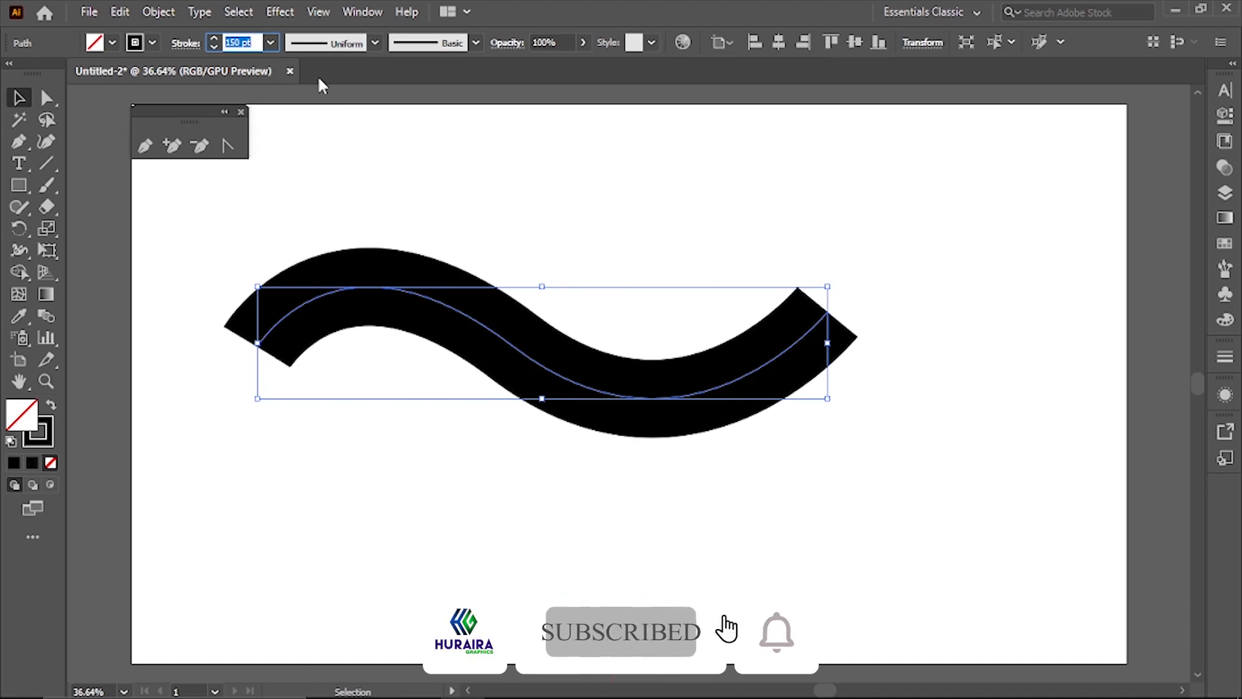
Step: Set the wave path's stroke weight to 200 pt and deselect the path
type("200")
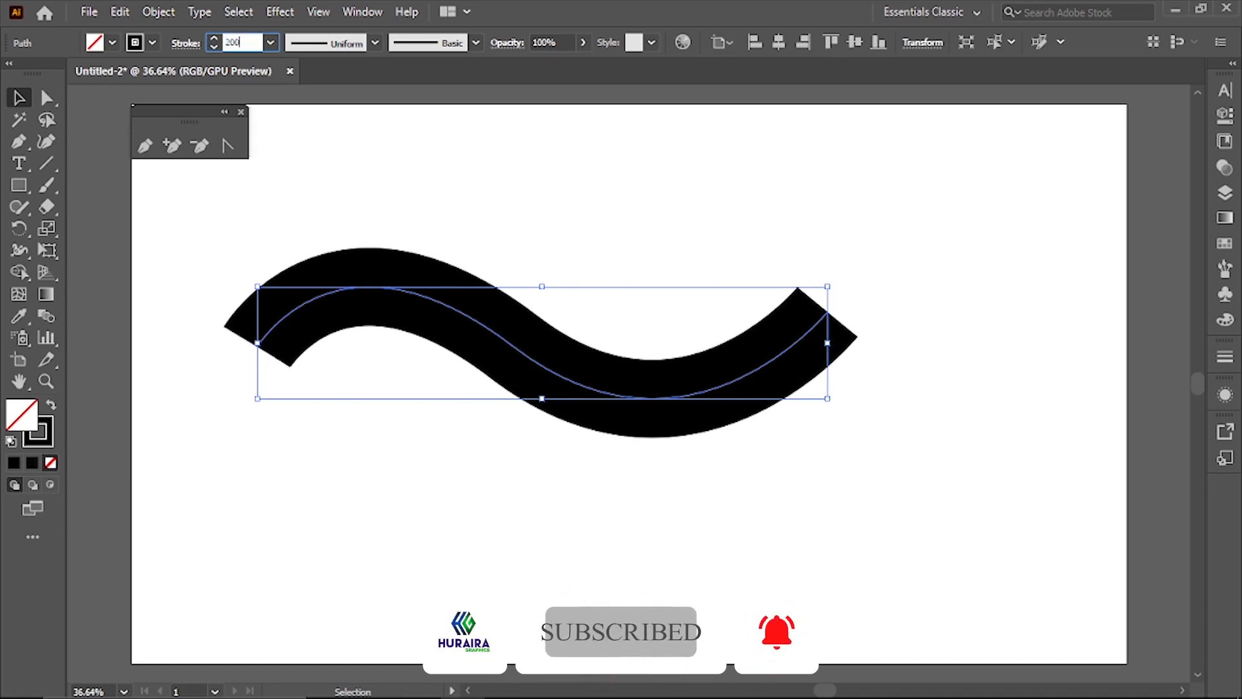
key("Return")
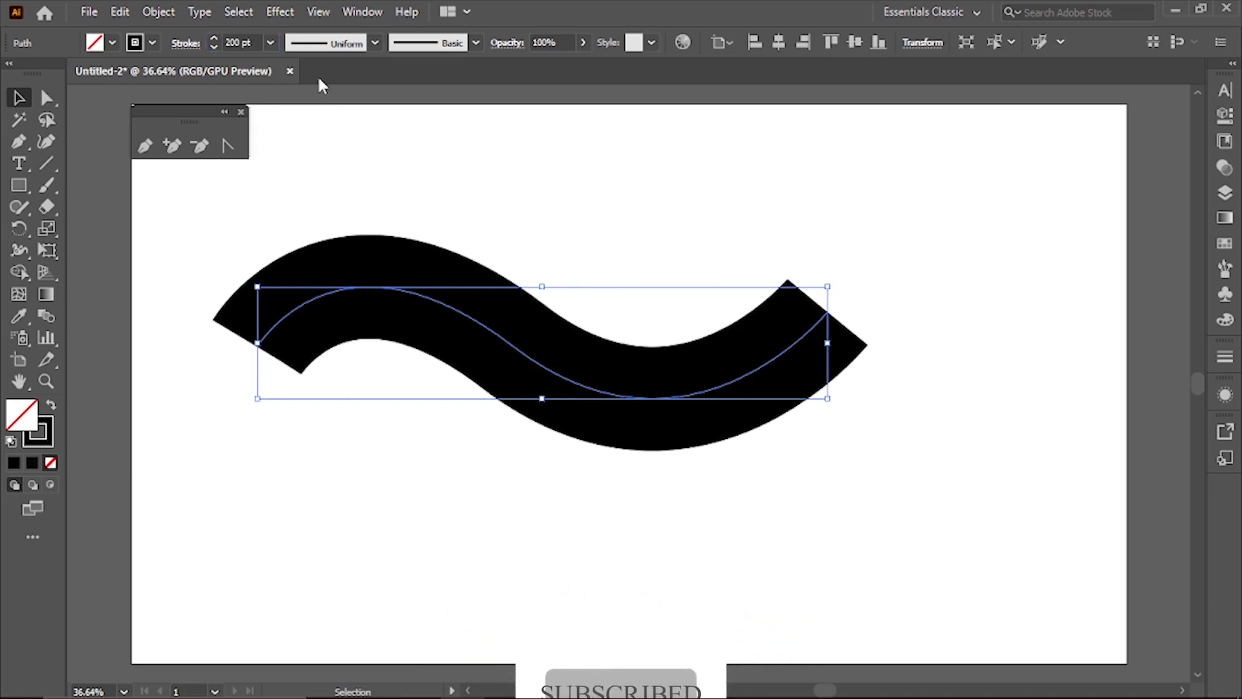
left_click(637, 307)
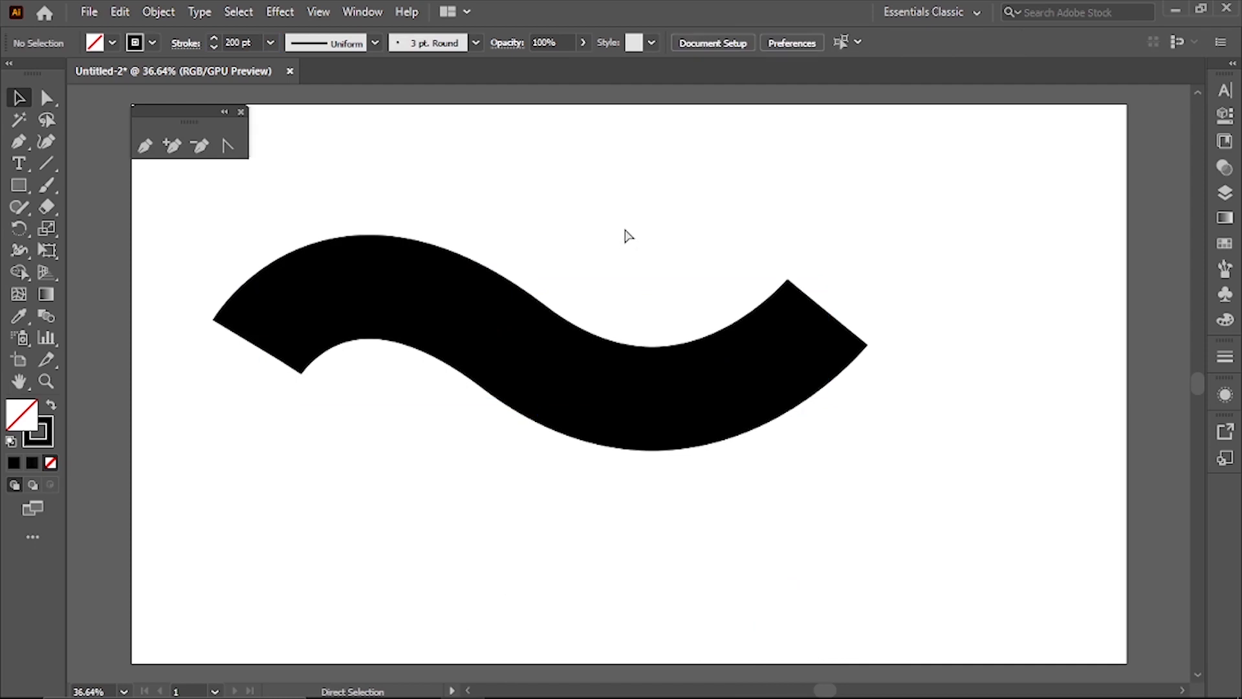
Step: Undo all the stroke weight changes made to the wave path
key("ctrl+z")
key("ctrl+z")
key("ctrl+z")
key("ctrl+z")
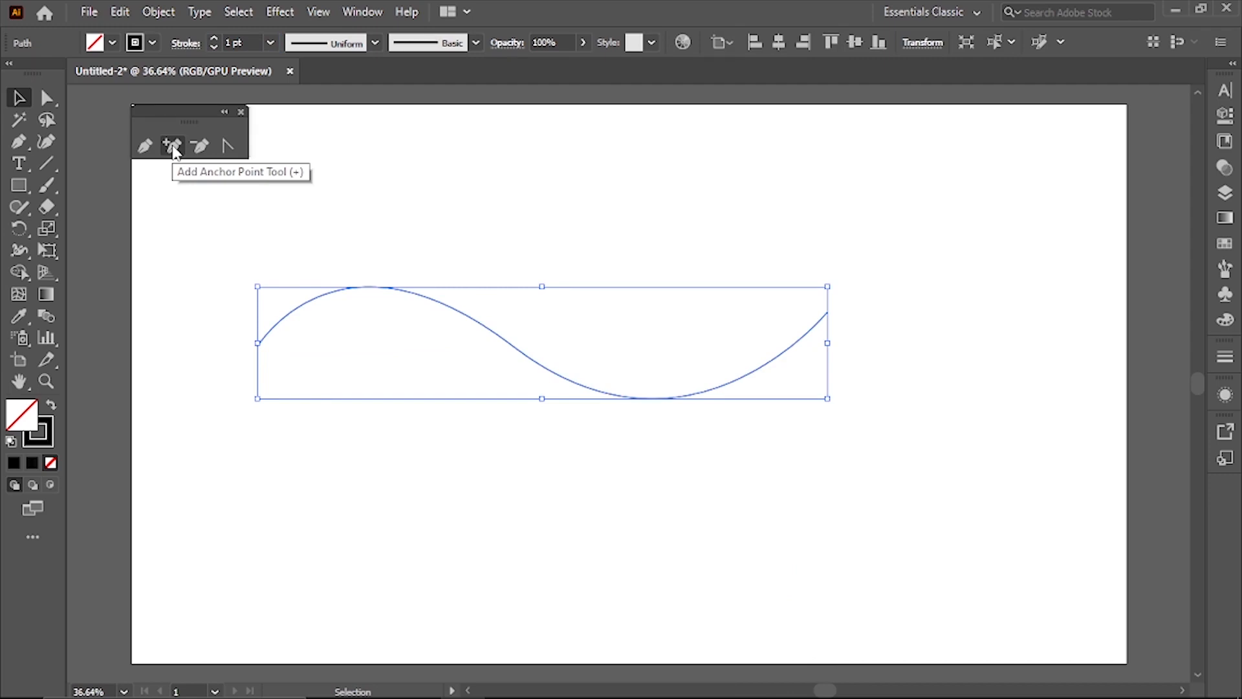
Step: Activate the Add Anchor Point tool and set the wave path's stroke weight to 16 pt
left_click(173, 148)
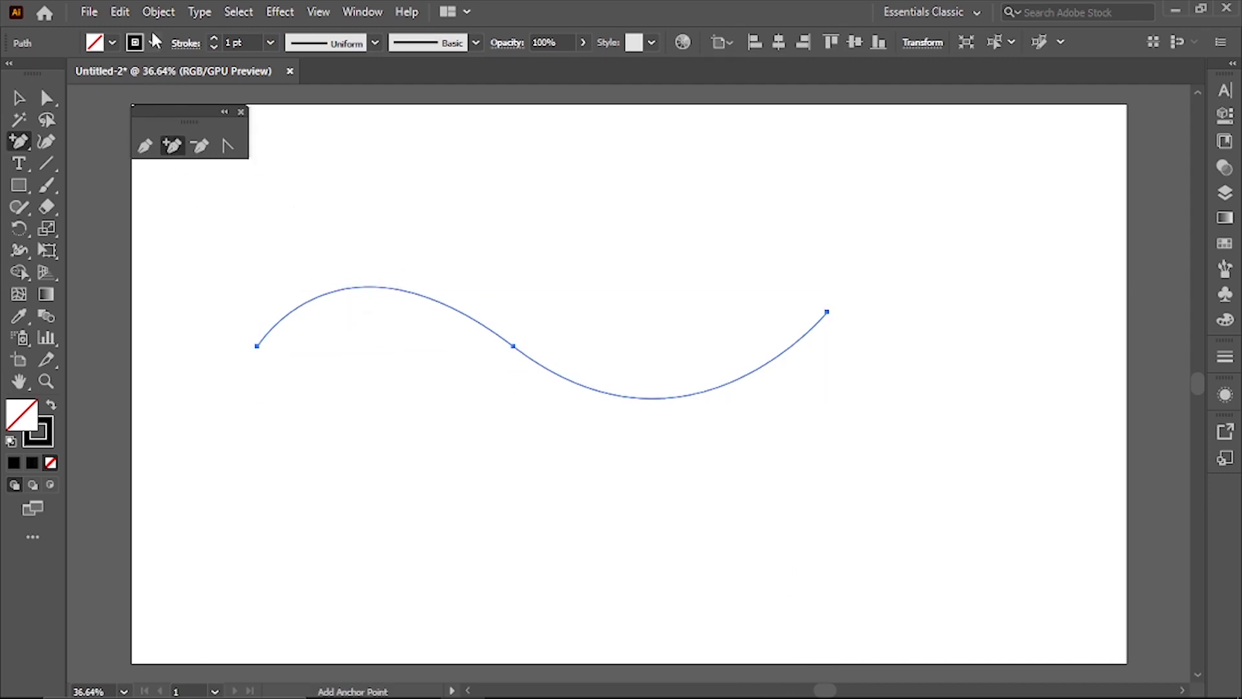
left_click(272, 44)
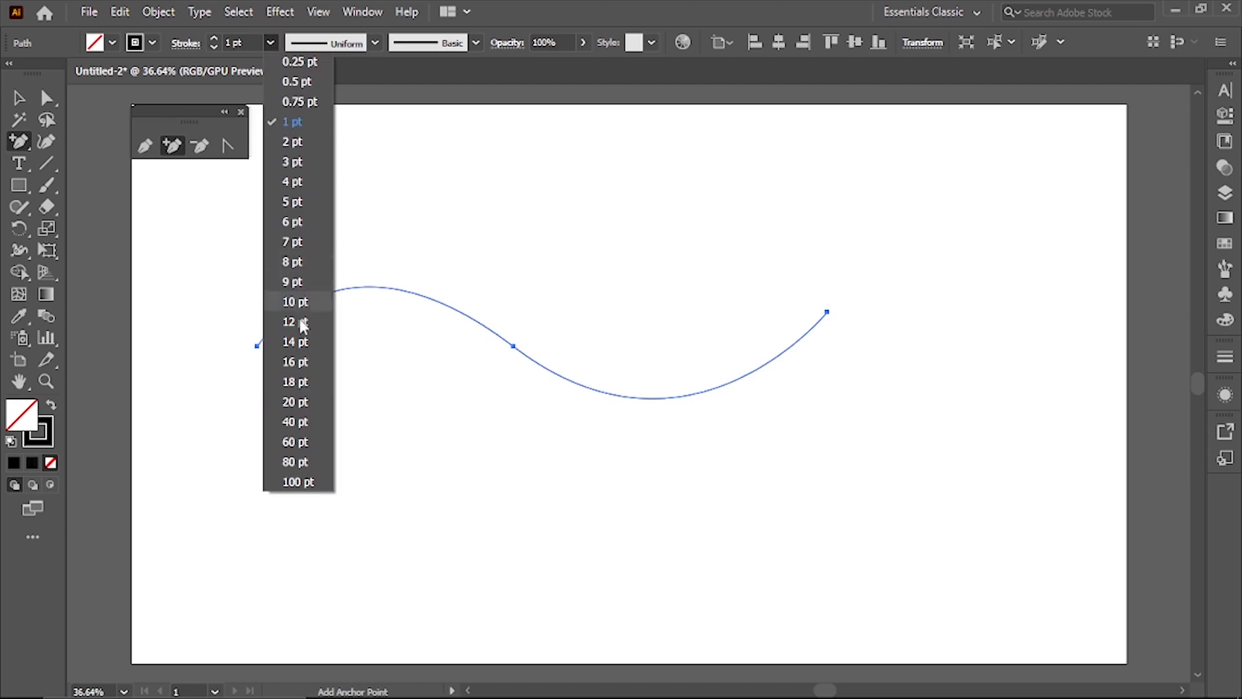
left_click(300, 371)
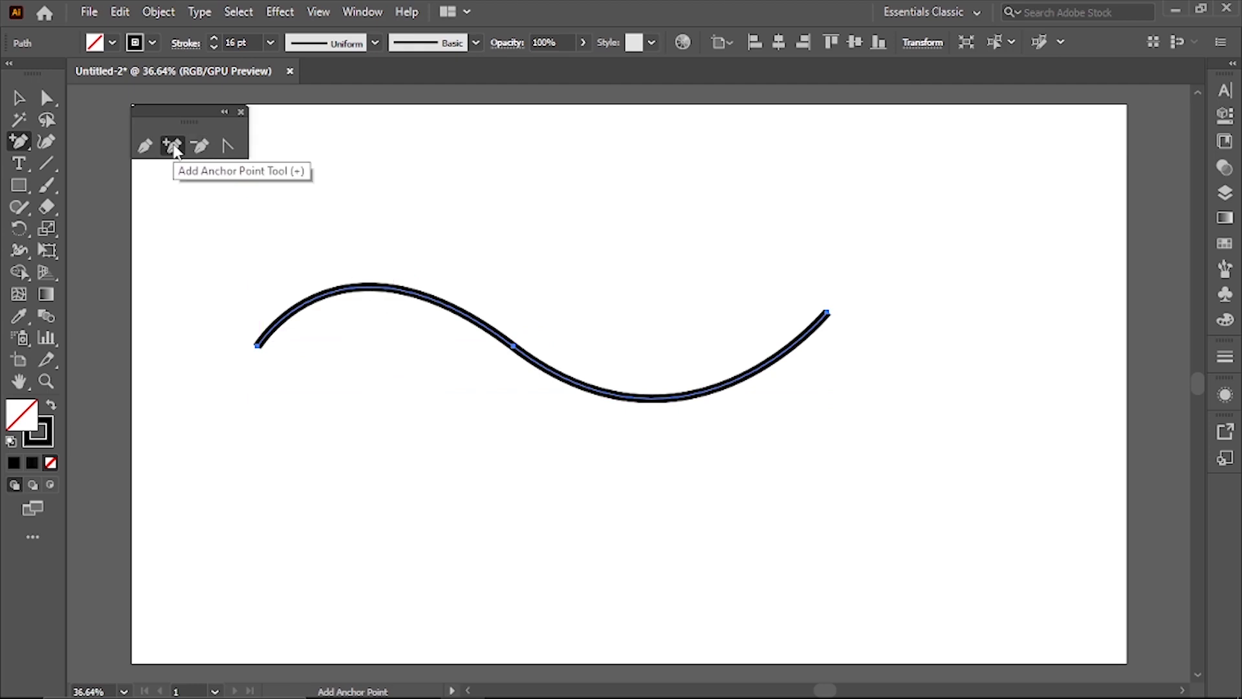
Step: Add one anchor point at the crest of the wave path and another near the bottom of its trough
left_click(17, 148)
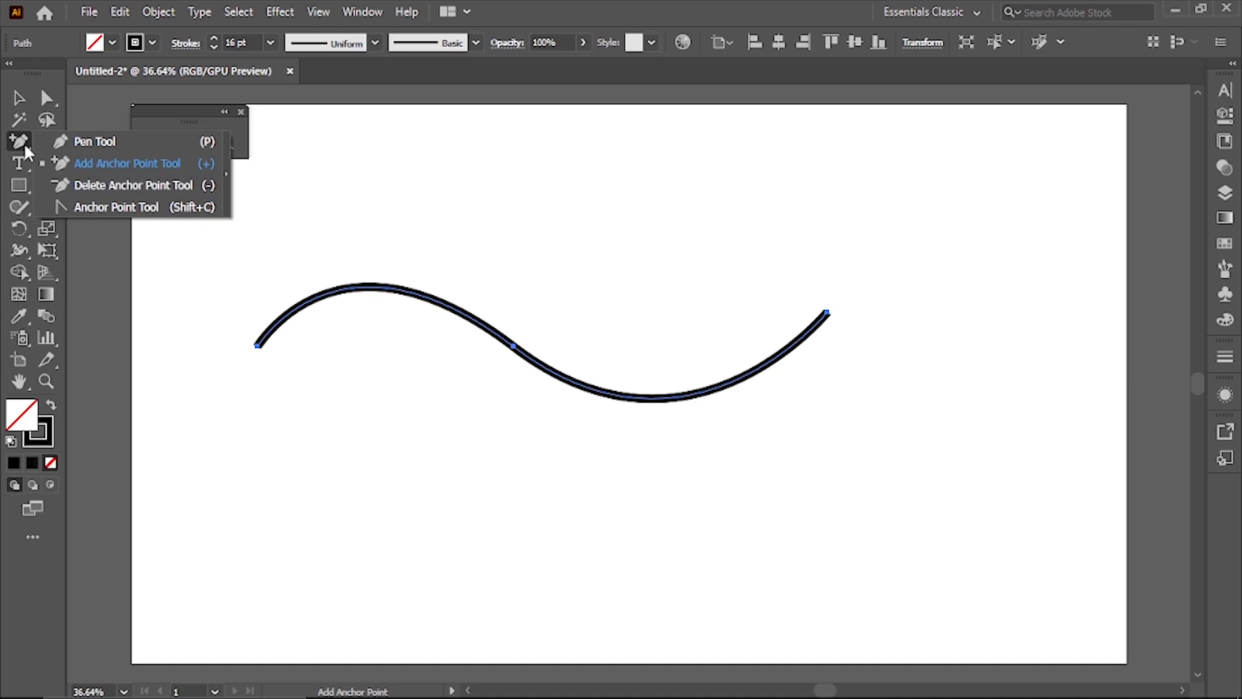
left_click(56, 167)
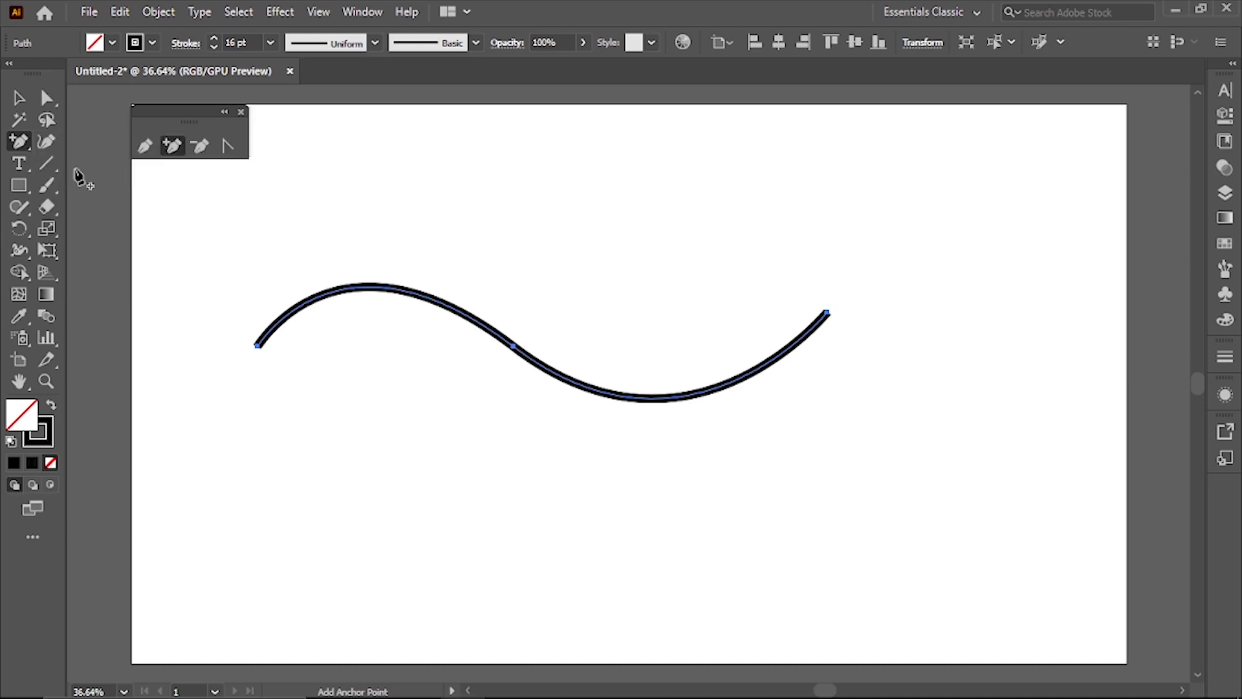
left_click(377, 288)
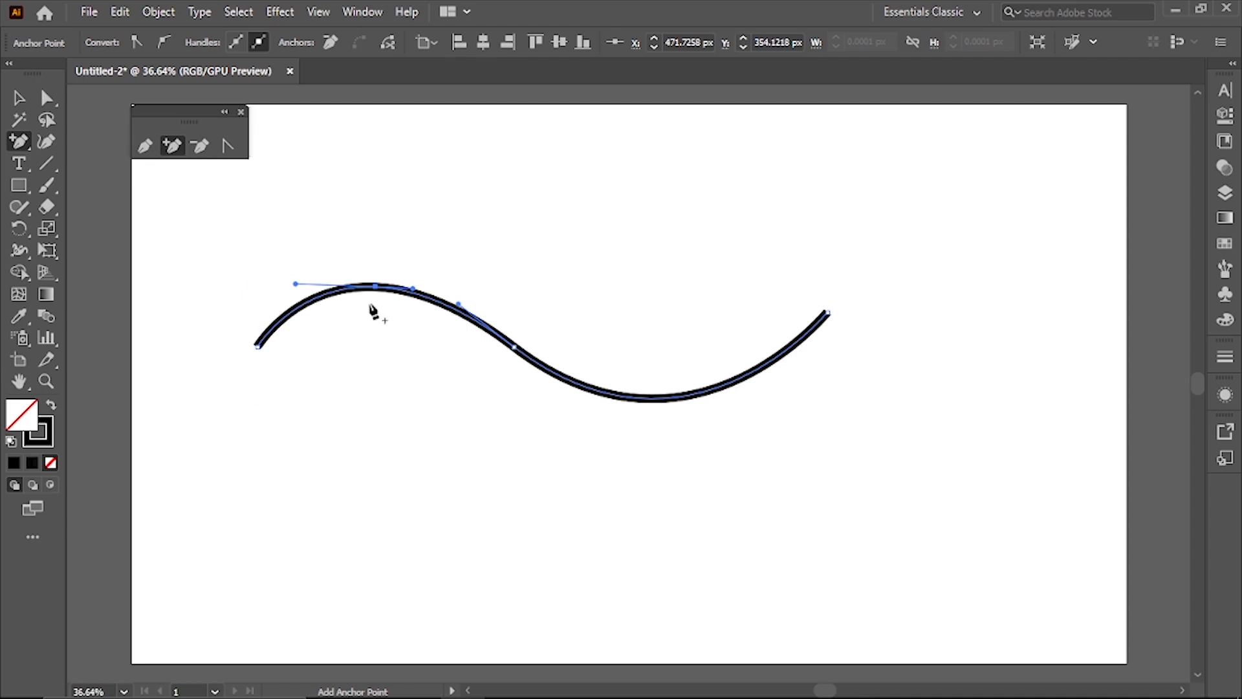
left_click(689, 395)
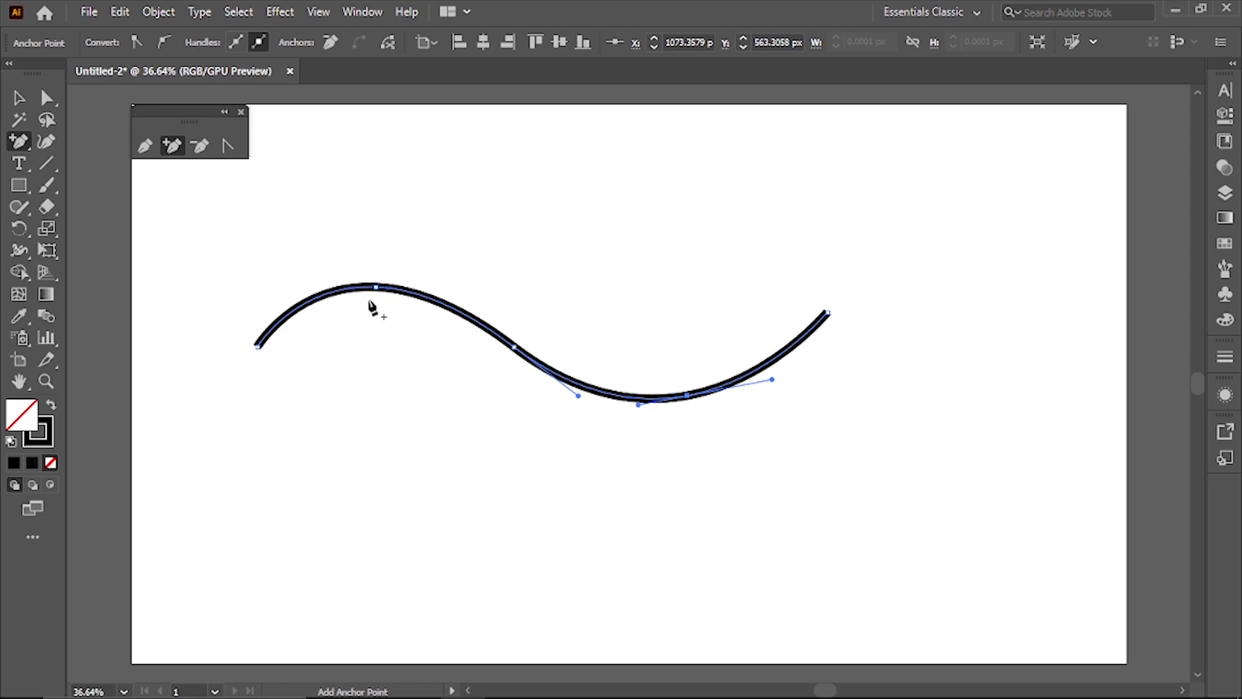
Step: Delete the anchor point at the wave's crest and extend the middle anchor's upper handle up and left to restore the arch
left_click(201, 146)
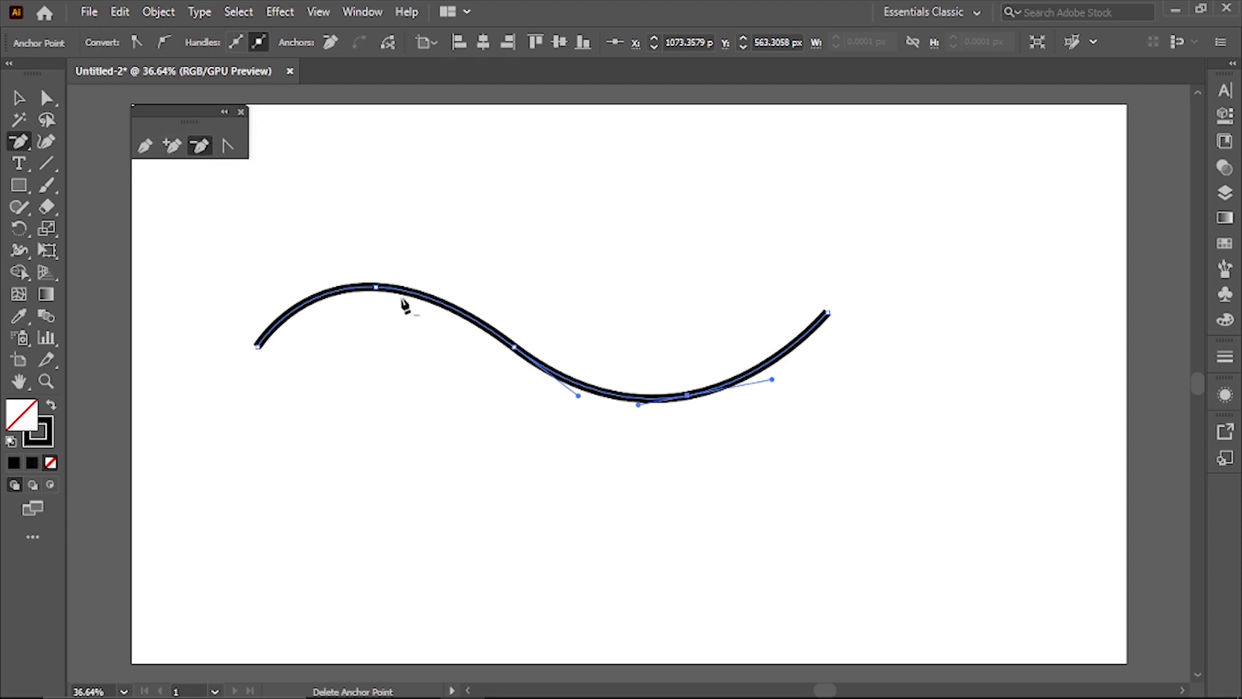
left_click(376, 288)
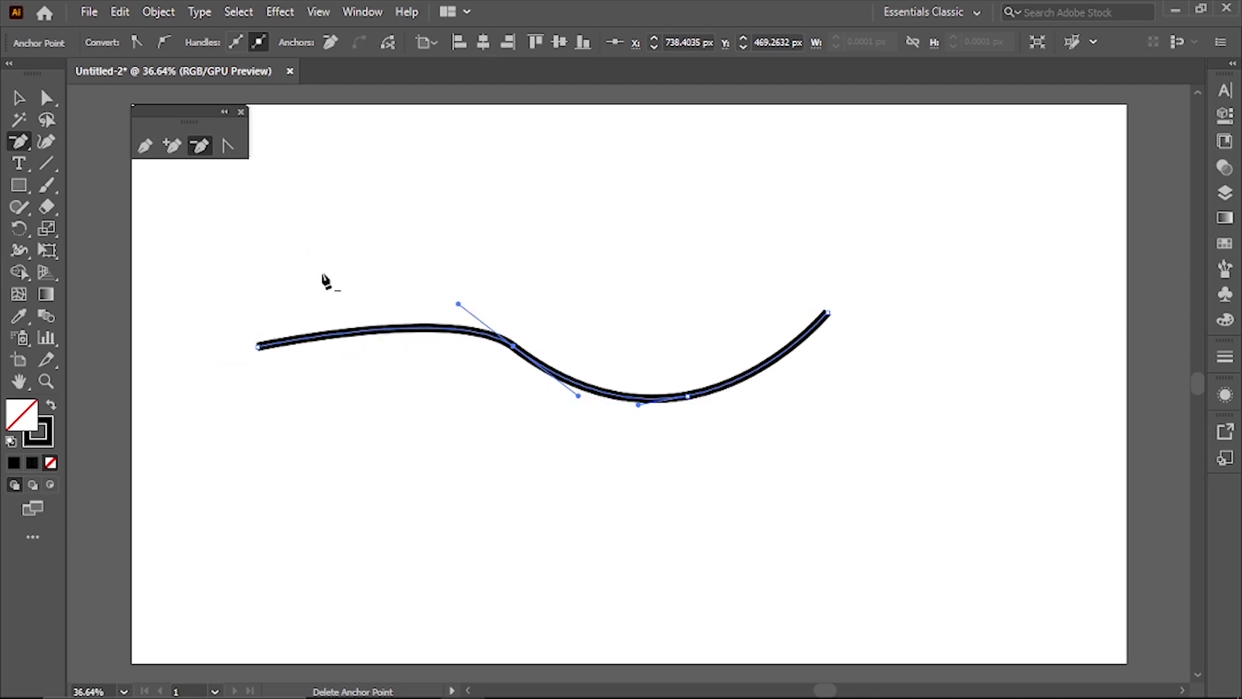
left_click(229, 147)
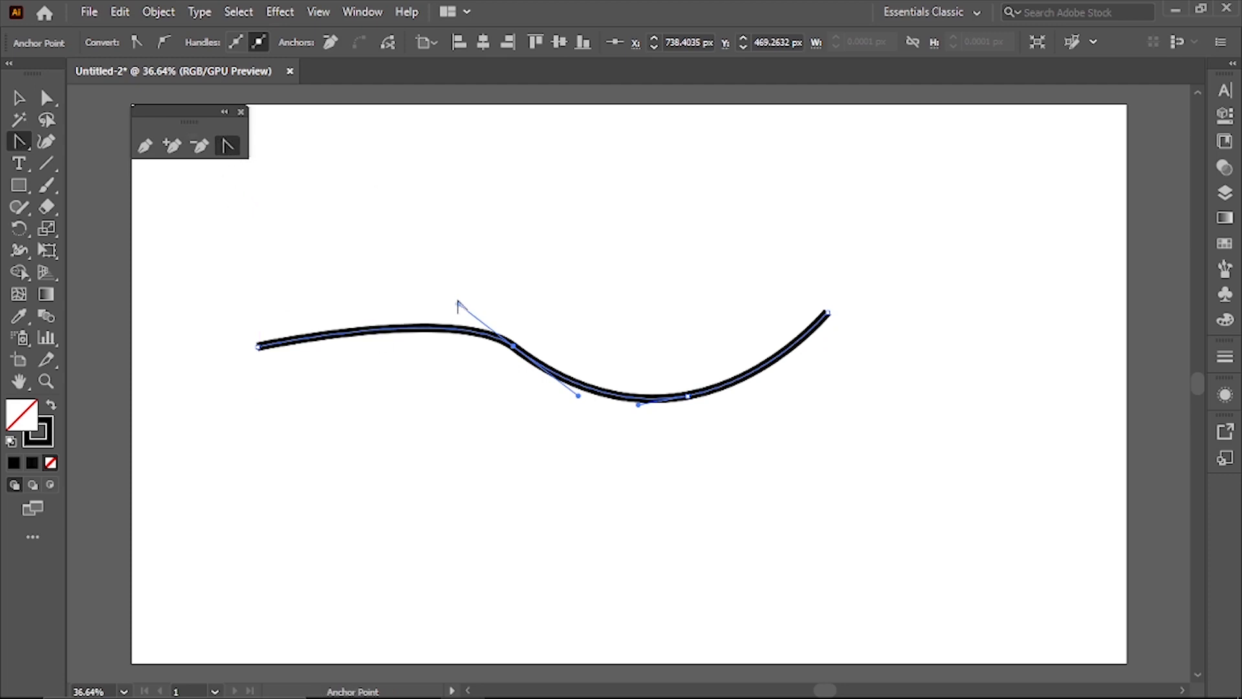
left_click_drag(459, 306, 365, 212)
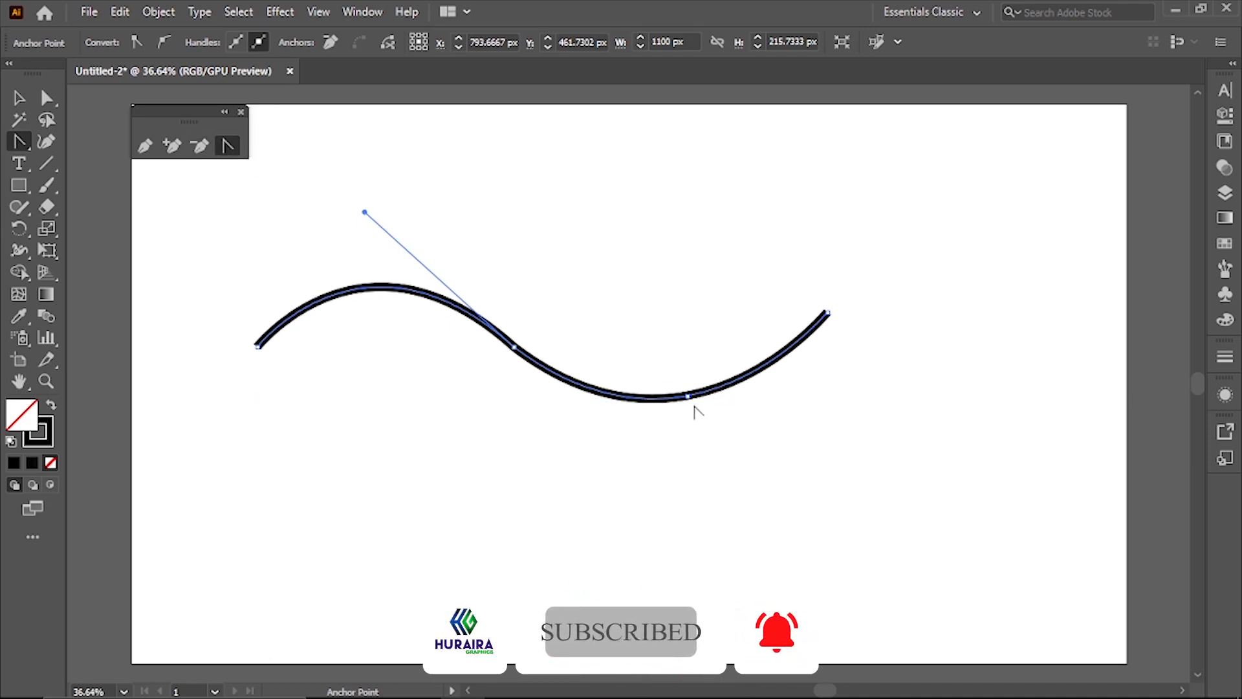
Step: Try to reshape the wave by pulling new direction handles out of the anchor near the bottom of its trough, and undo it
mouse_move(689, 396)
left_mouse_down()
mouse_move(712, 467)
mouse_move(752, 472)
mouse_move(747, 500)
mouse_move(770, 463)
mouse_move(743, 490)
mouse_move(767, 489)
left_mouse_up()
key("ctrl")
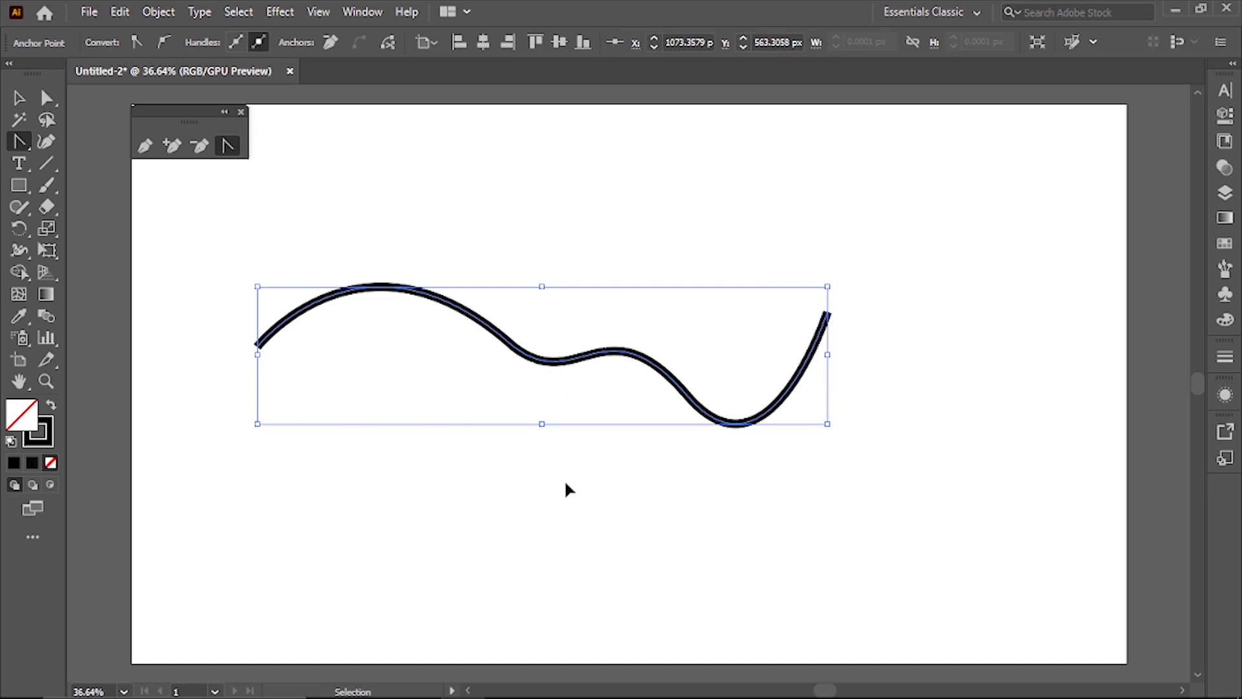
key("ctrl+z")
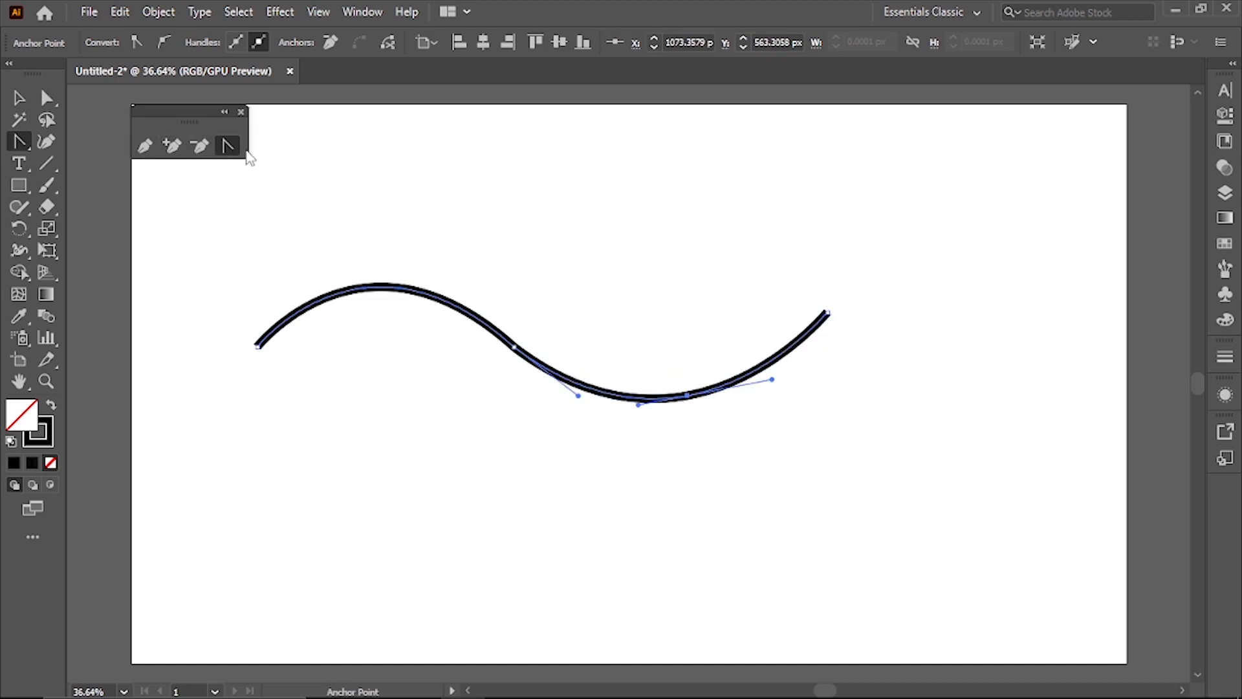
Step: Draw a smaller three-point wave above the existing one with the Pen tool, curving it at the middle point
left_click(145, 146)
left_click(451, 175)
left_click_drag(647, 147, 713, 209)
left_click(816, 119)
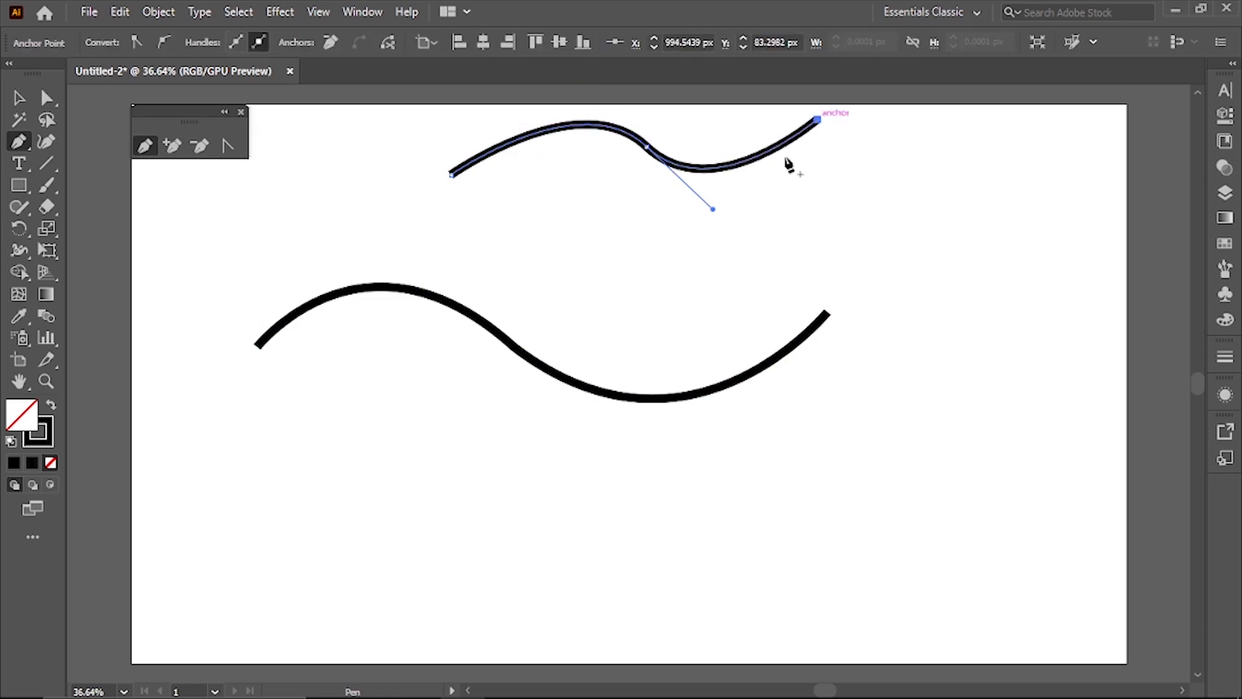
Step: Add one anchor point in the small wave's trough and another on its left arch
left_click(171, 147)
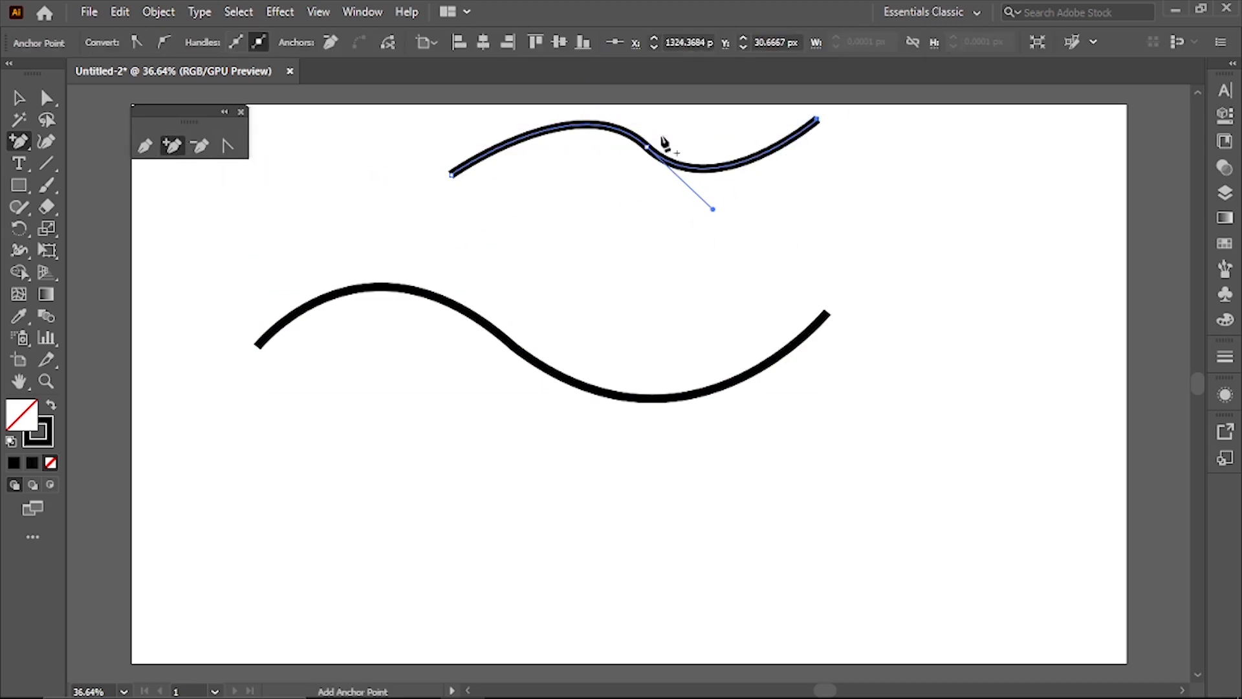
left_click(728, 167)
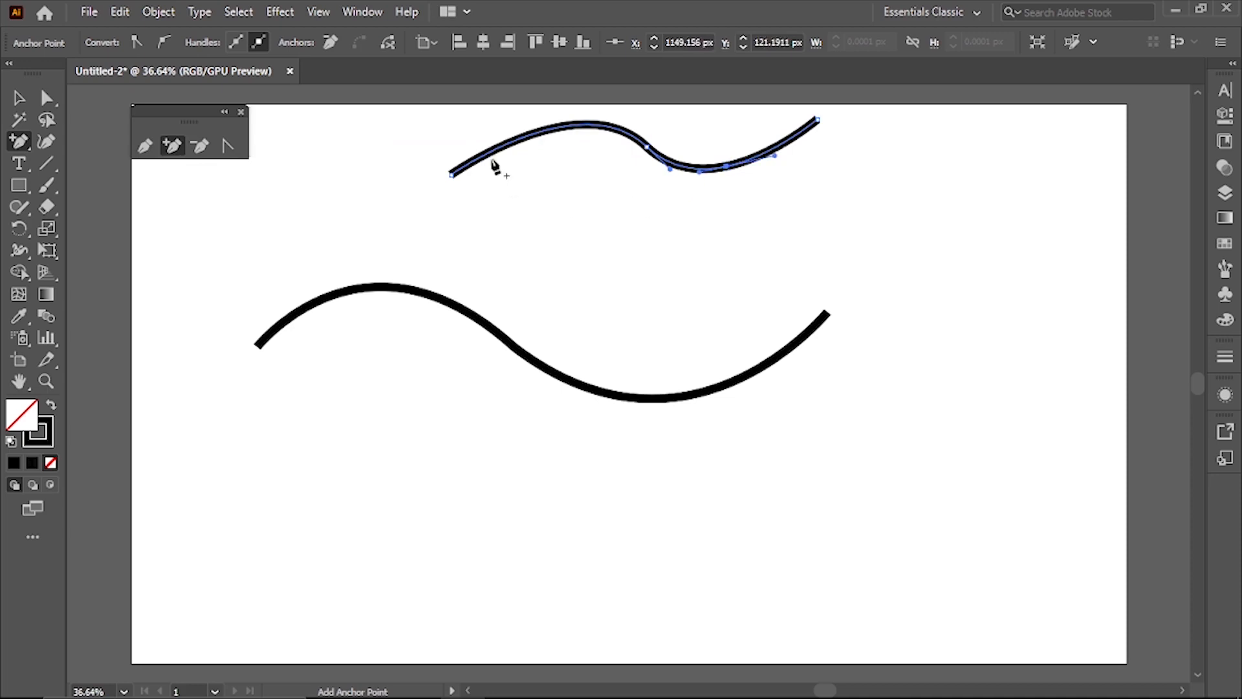
left_click(539, 132)
Step: Delete all anchor points between the small wave's two endpoints with the Delete Anchor Point tool
left_click(201, 146)
left_click(538, 133)
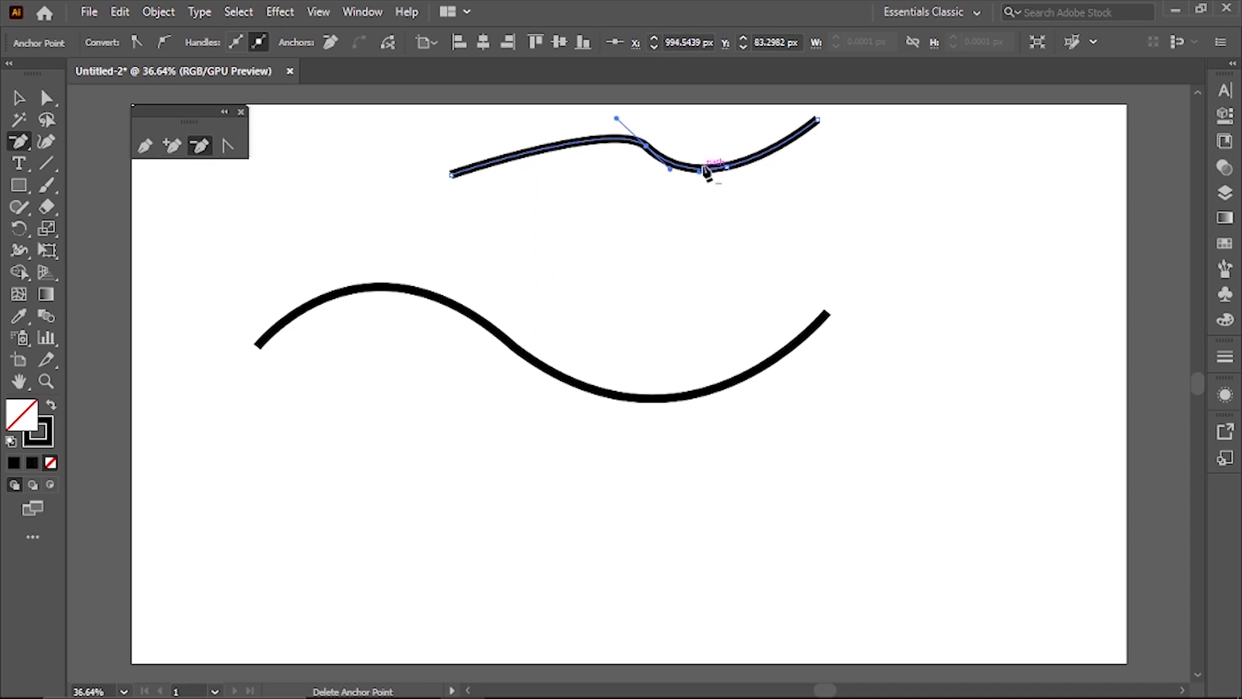
left_click(653, 154)
left_click(733, 169)
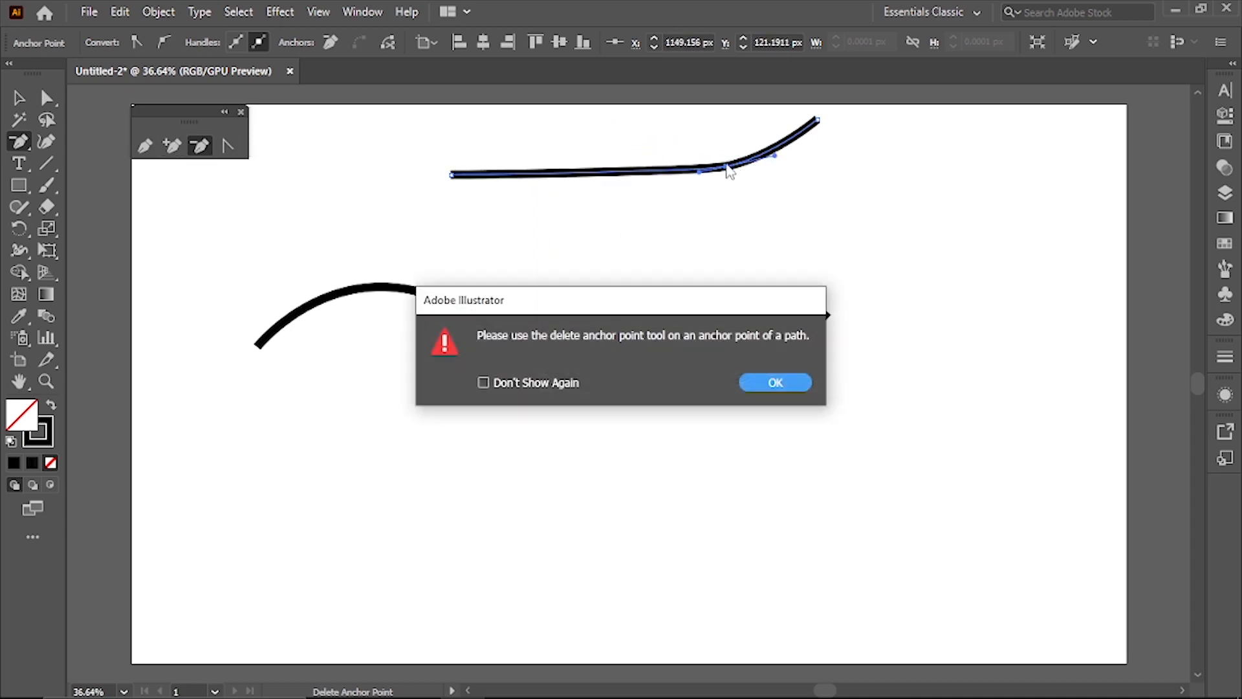
key("Return")
left_click(728, 168)
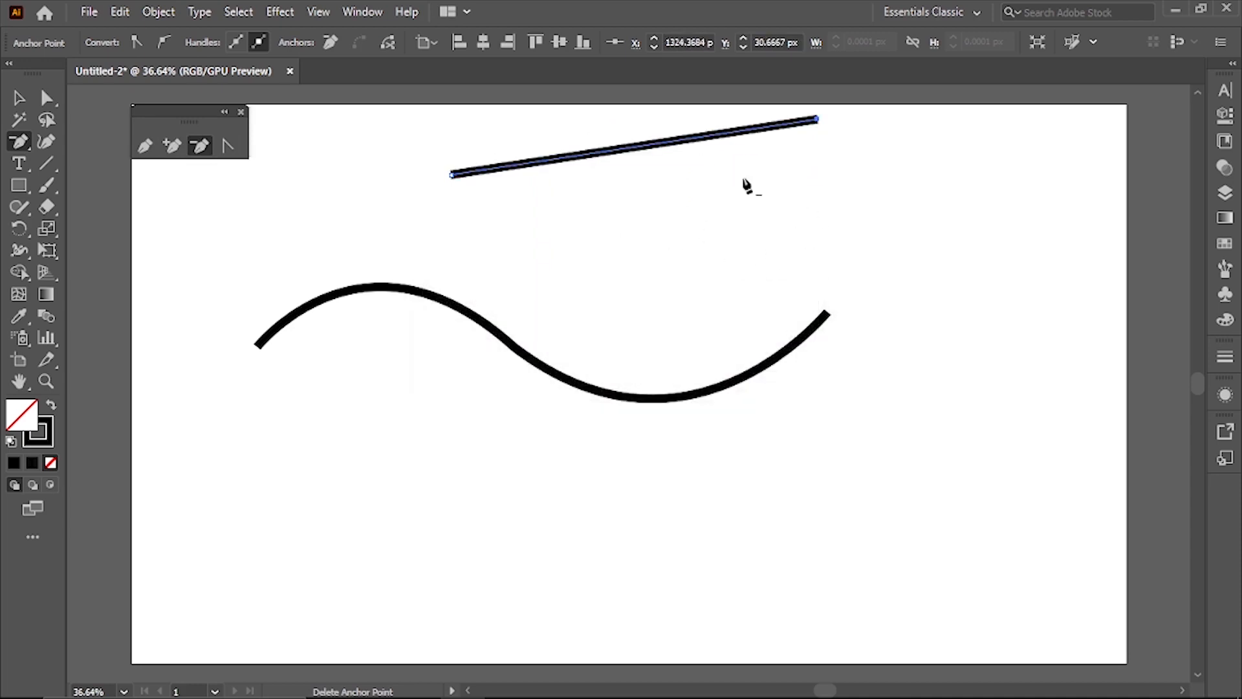
Step: Try reshaping the large wave twice by pulling handles from its middle anchor with the Anchor Point tool, undoing each change
left_click(228, 146)
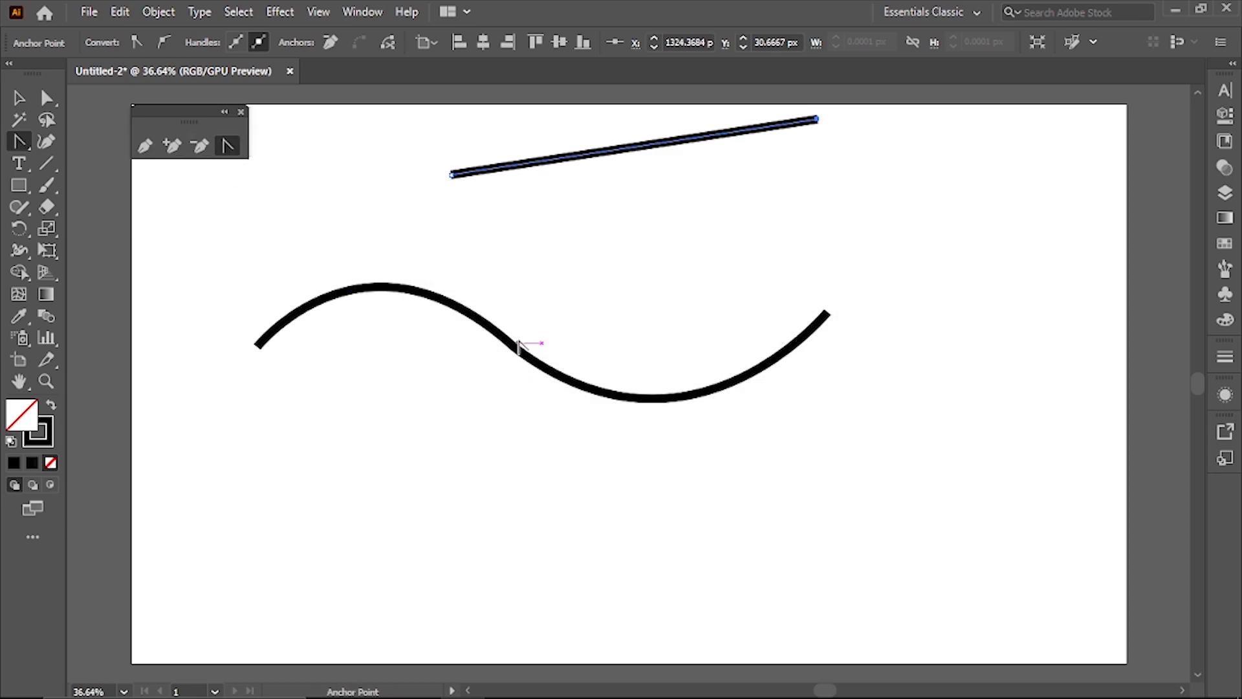
left_click_drag(514, 350, 574, 429)
key("ctrl+z")
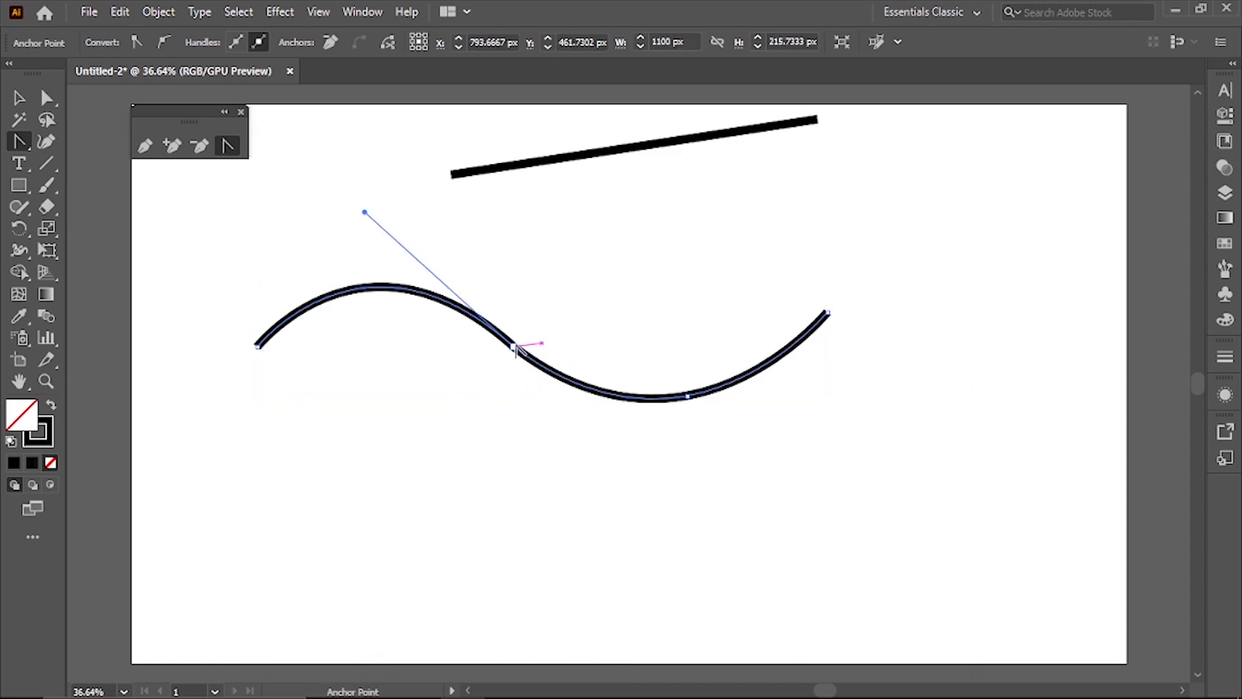
left_click_drag(514, 350, 717, 202)
key("ctrl+z")
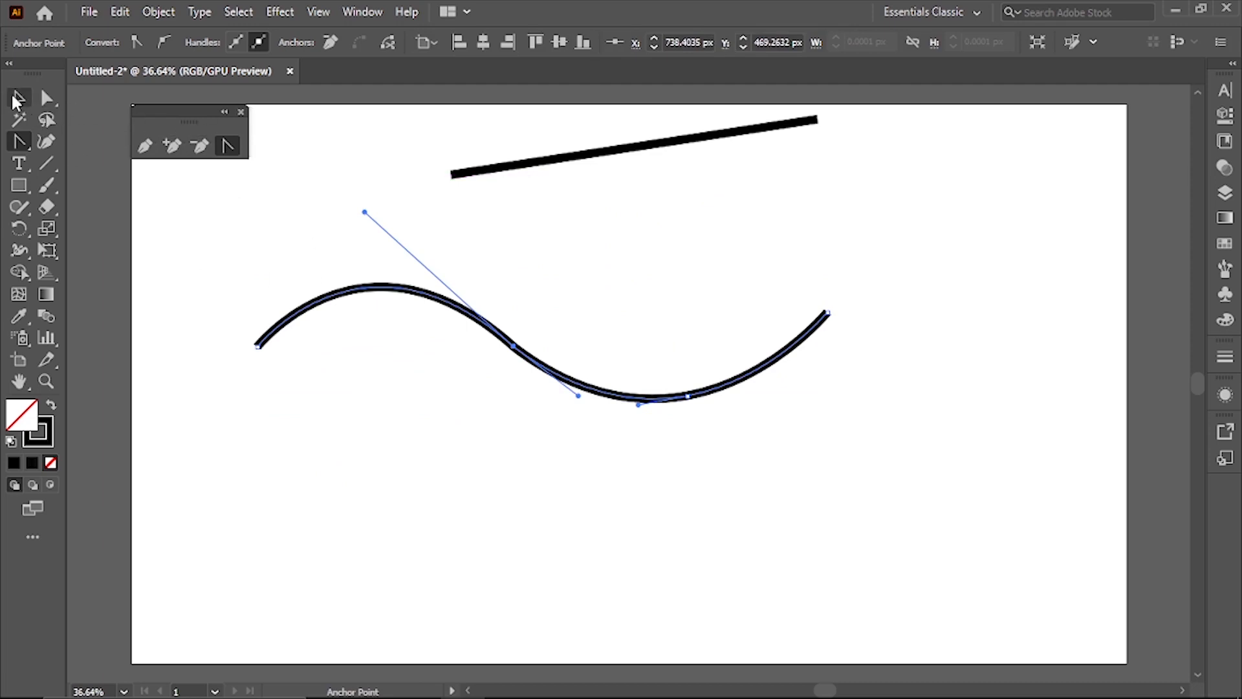
Step: Delete both paths from the artboard, and close the floating Pen tool group after activating the Pen tool
left_click(17, 99)
left_click_drag(456, 343, 666, 153)
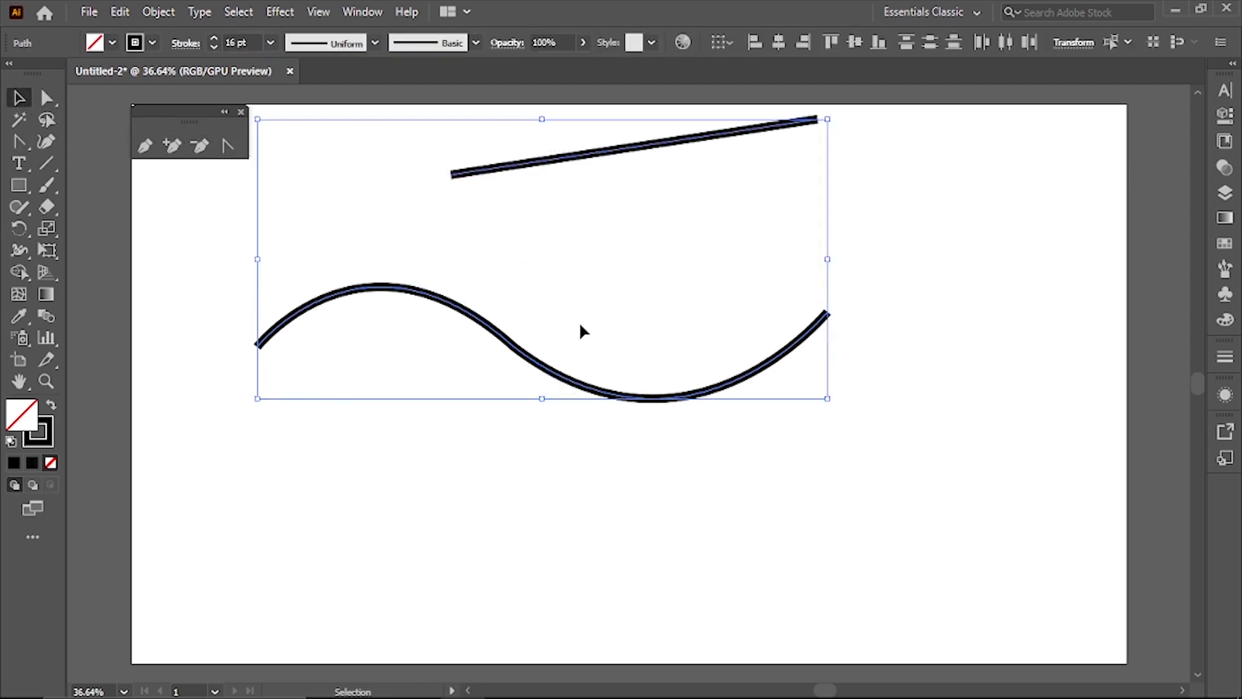
key("Delete")
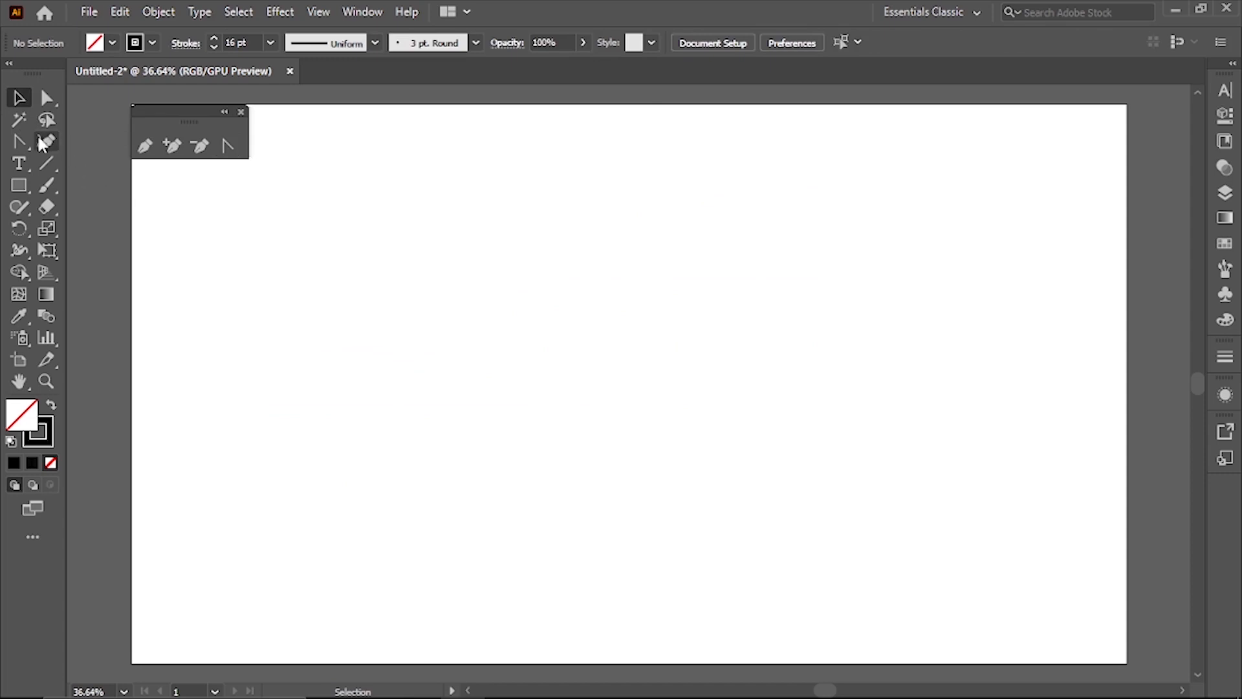
left_click_drag(19, 141, 71, 136)
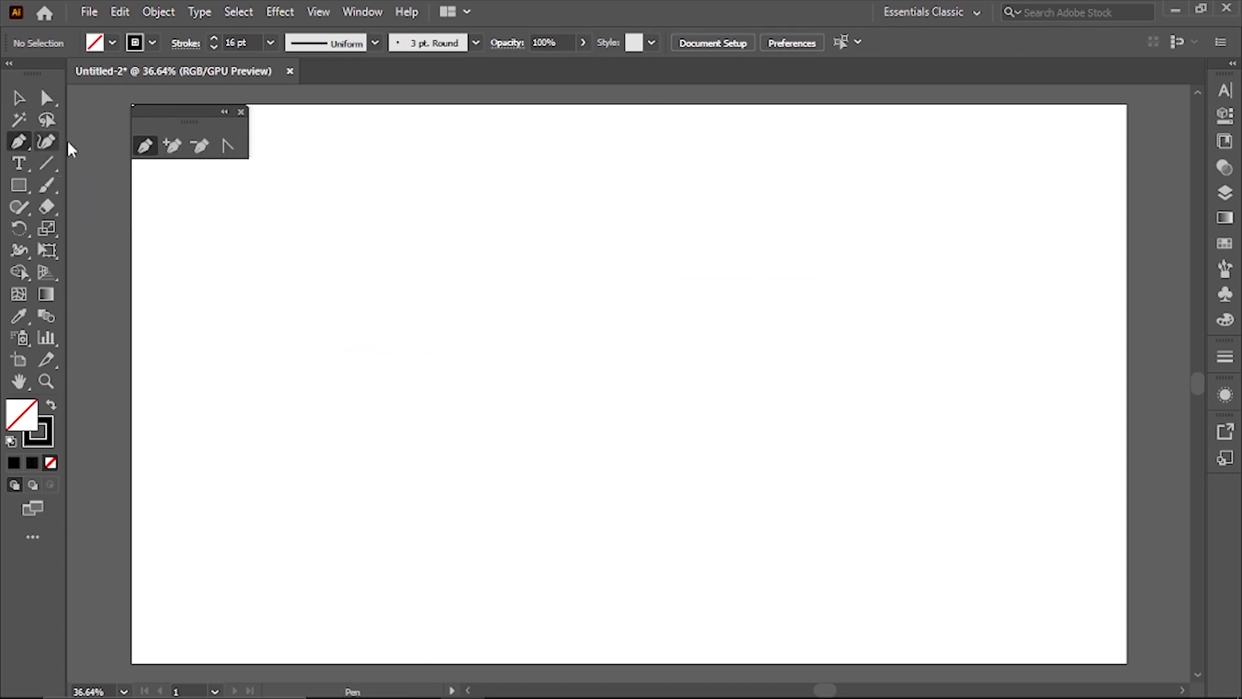
left_click(242, 113)
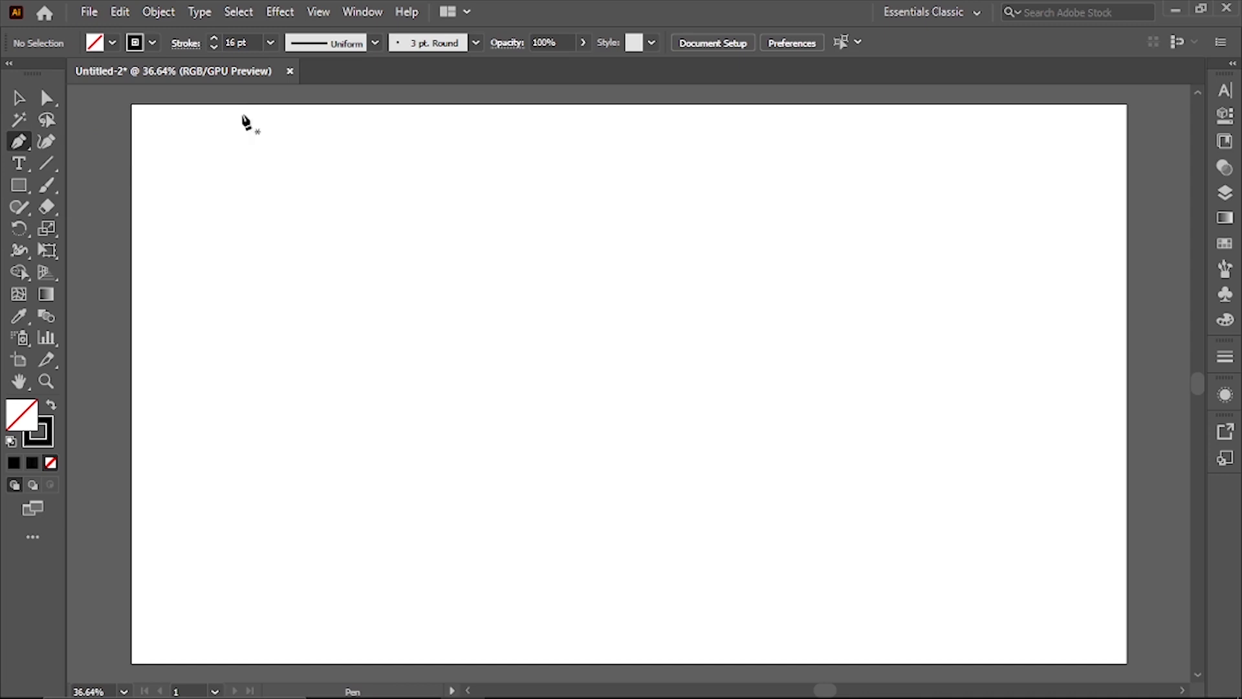
Step: Draw a closed, roughly circular shape from five points on the artboard's left half with the Curvature Tool
left_click(48, 140)
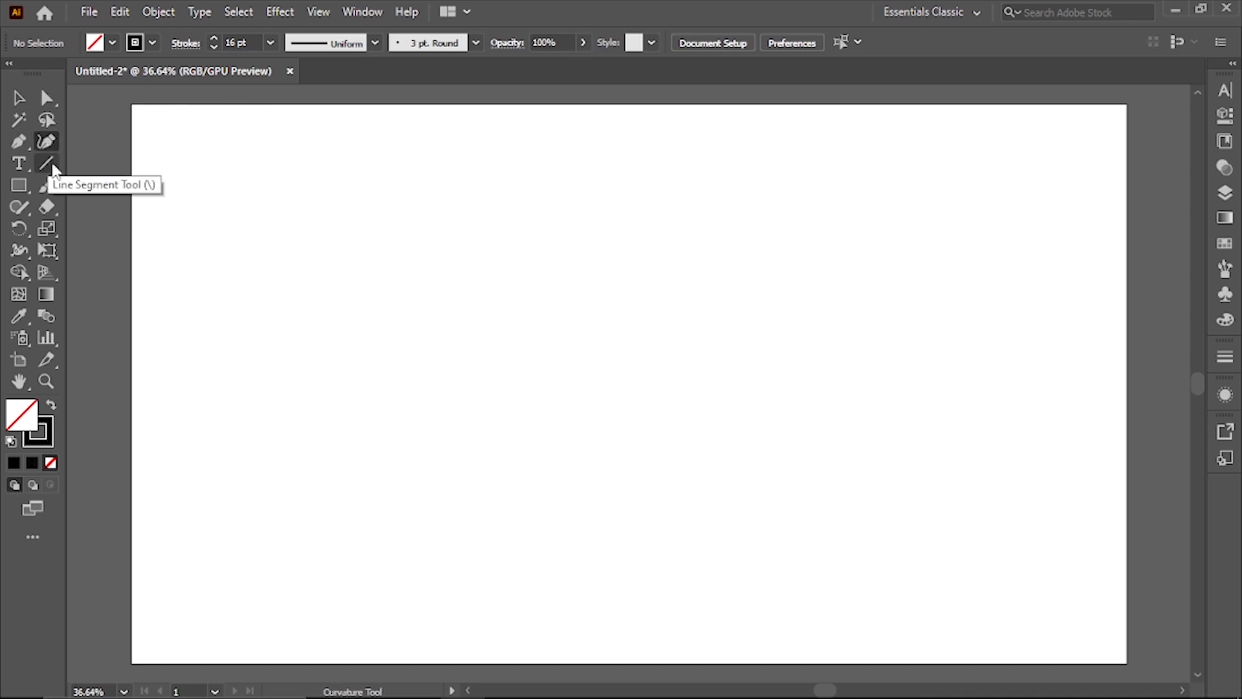
left_click(348, 259)
left_click(482, 212)
left_click(530, 377)
left_click(459, 423)
left_click(332, 379)
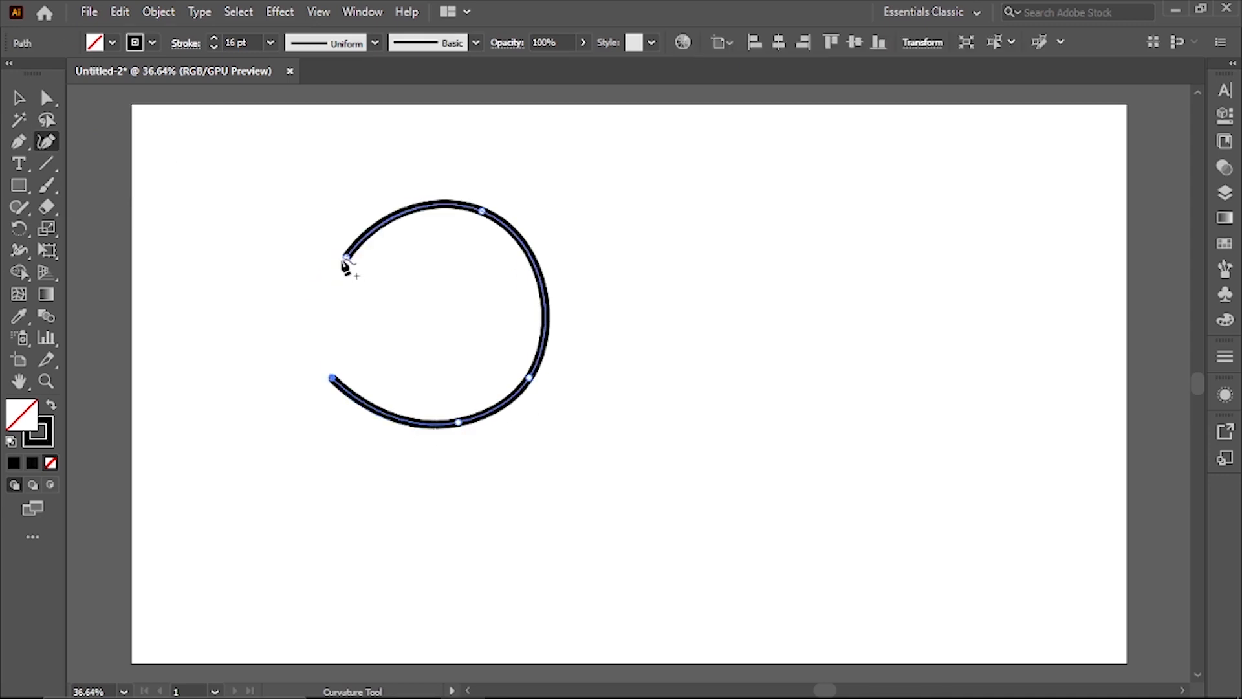
left_click(347, 258)
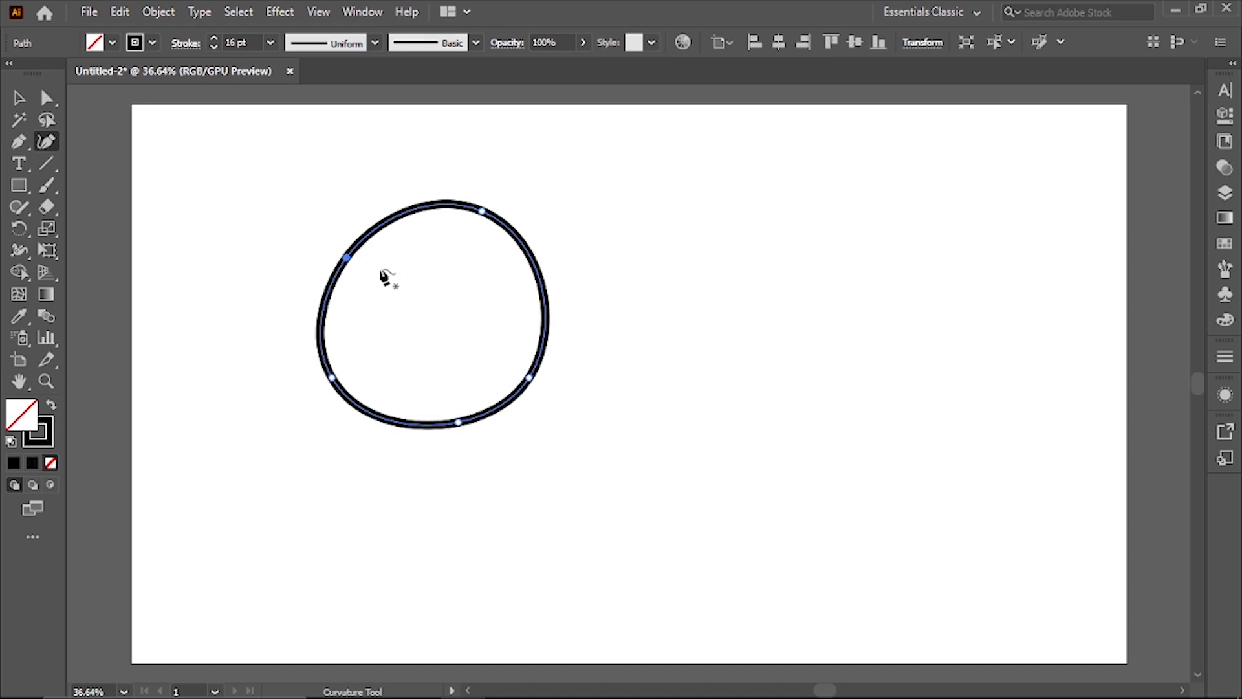
Step: Draw a second closed, slanted oval on the artboard's right half with the Curvature Tool
left_click(783, 250)
left_click(997, 250)
left_click(979, 370)
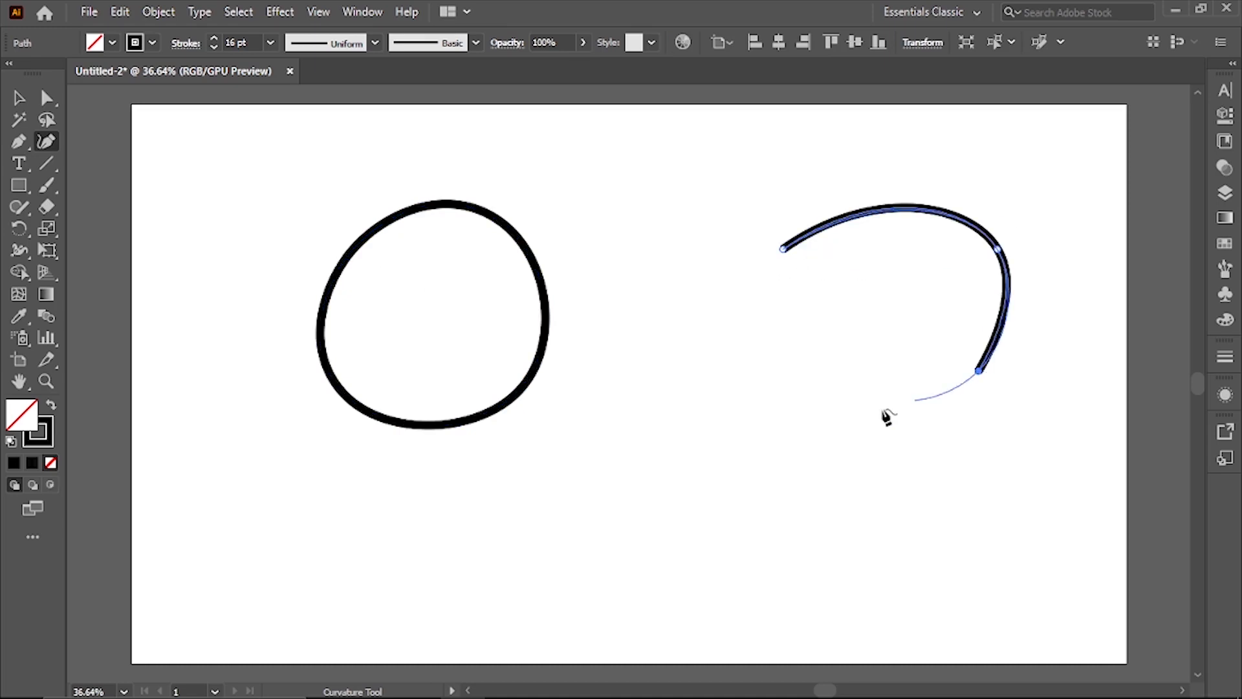
left_click(785, 433)
left_click(783, 250)
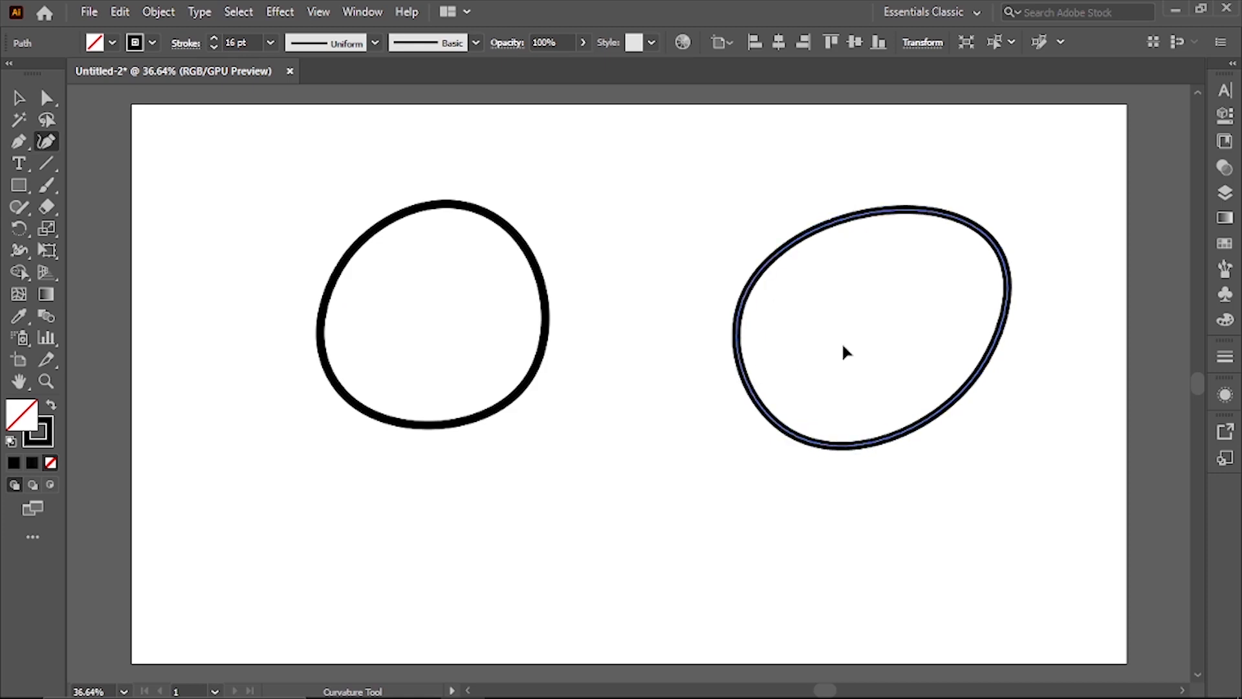
Step: Switch to Google Chrome and bring up the Google results for "food dish"
scroll(845, 352, "down", 3)
key("alt+Tab")
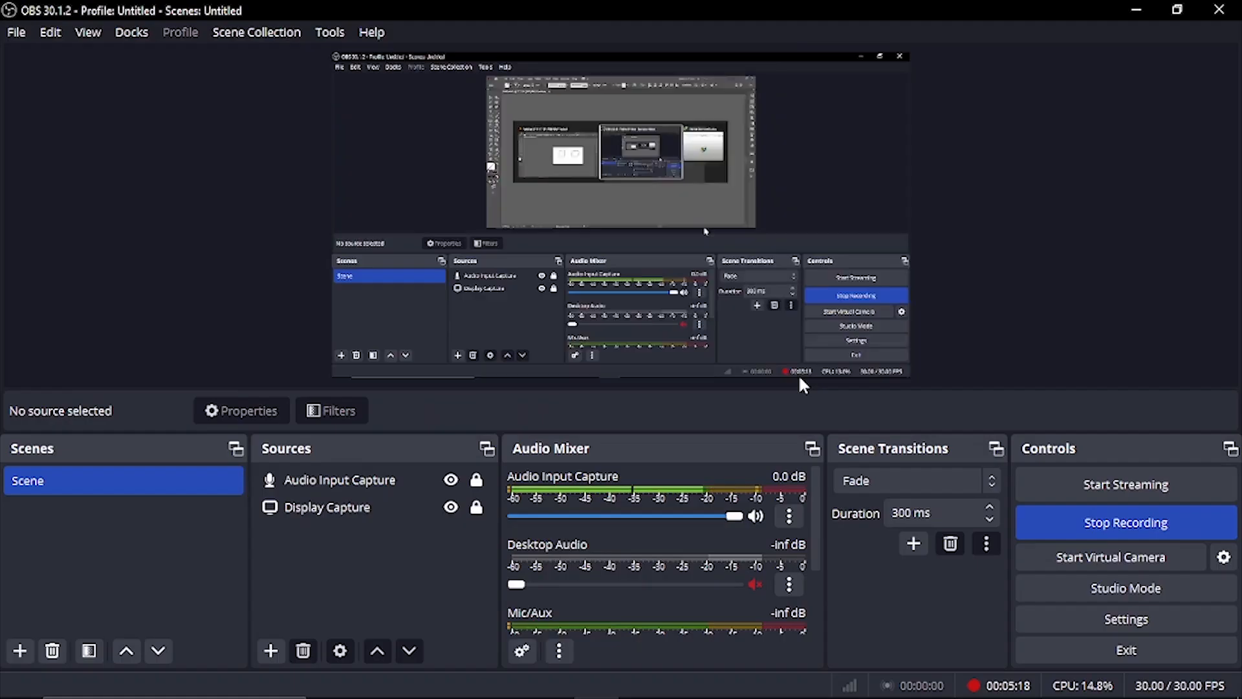
key("alt+Tab")
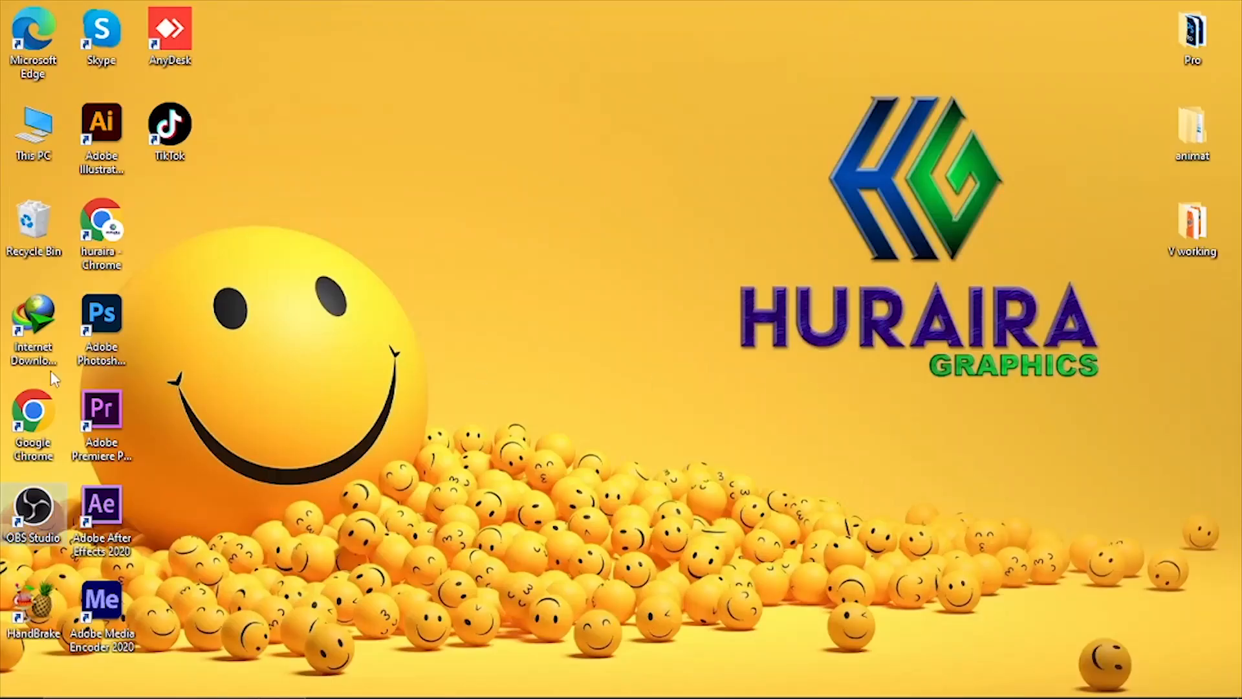
double_click(35, 414)
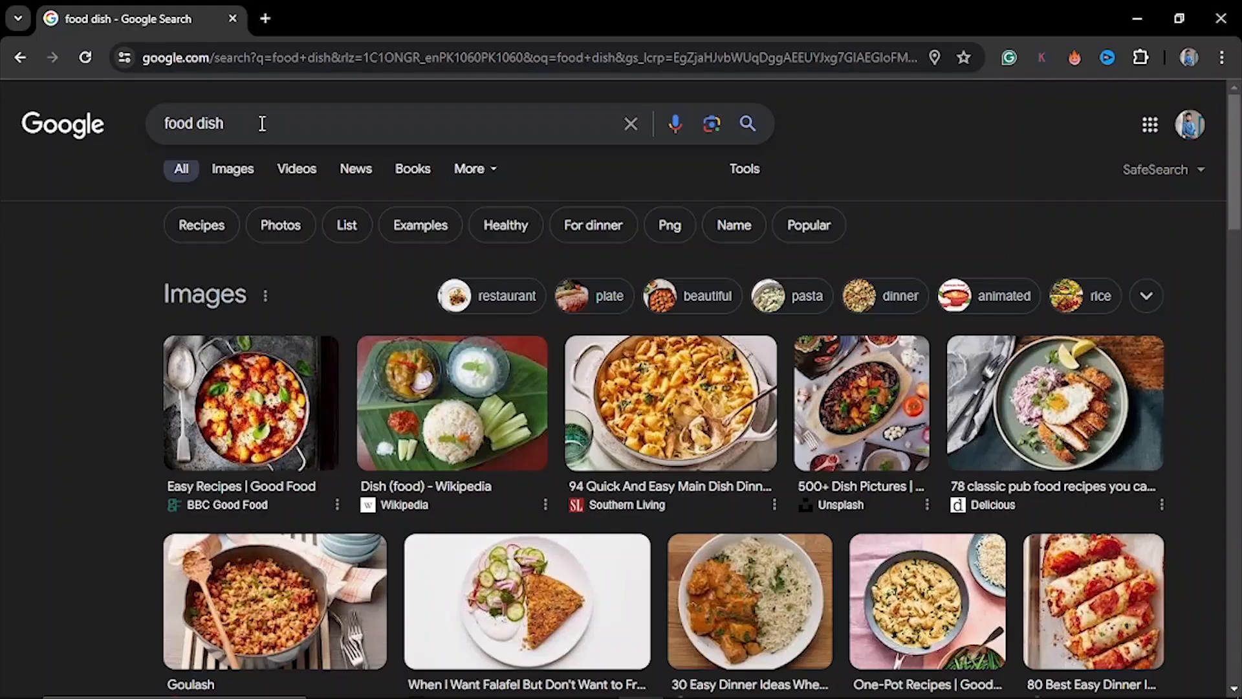
Step: Open the BBC Good Food "Easy Recipes" image from the results and copy the enlarged image
triple_click(258, 123)
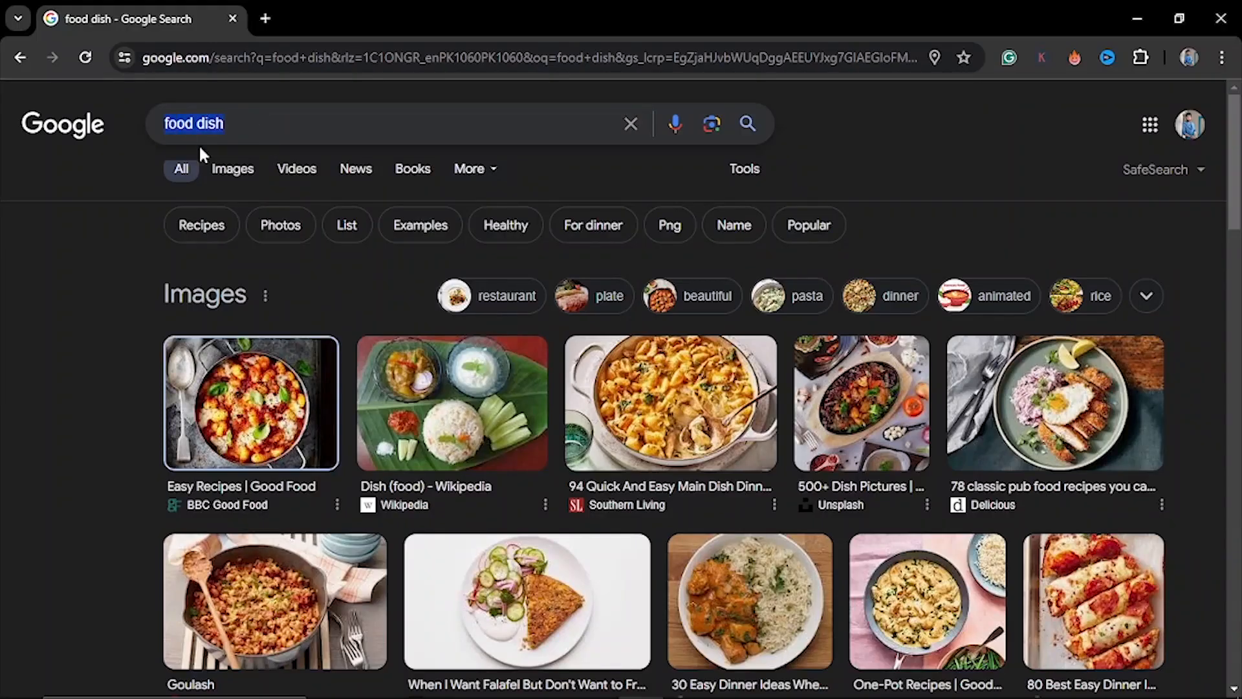
left_click(314, 458)
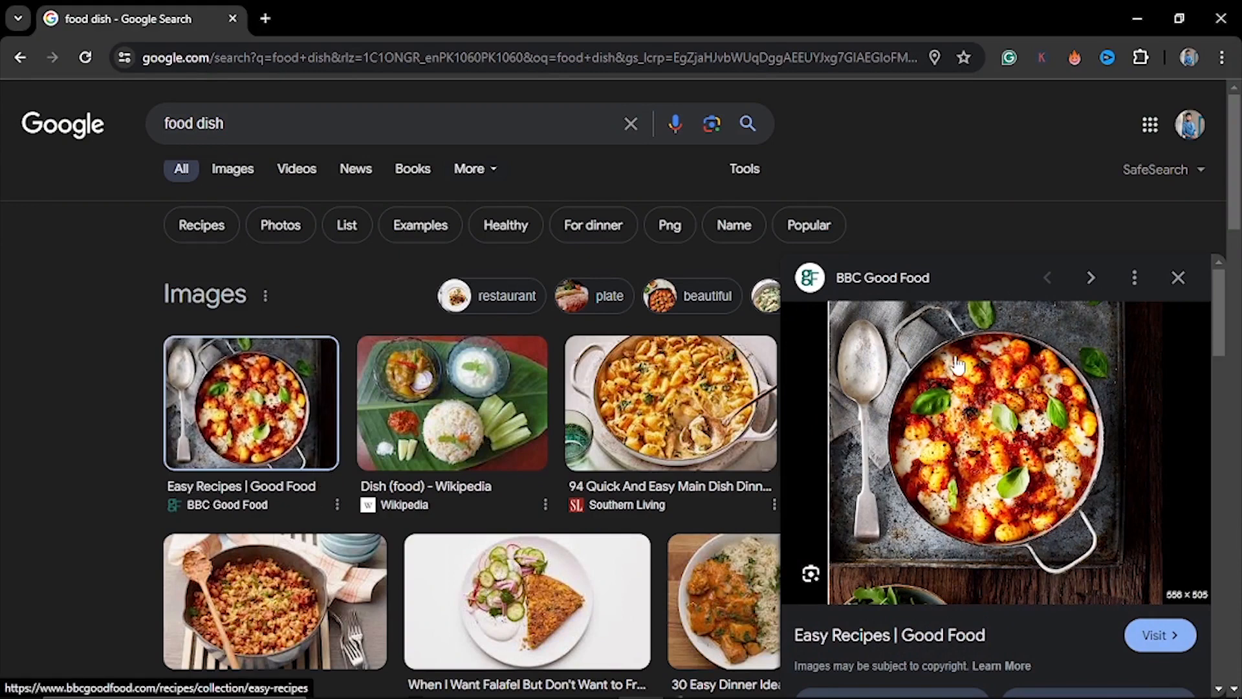
right_click(1022, 488)
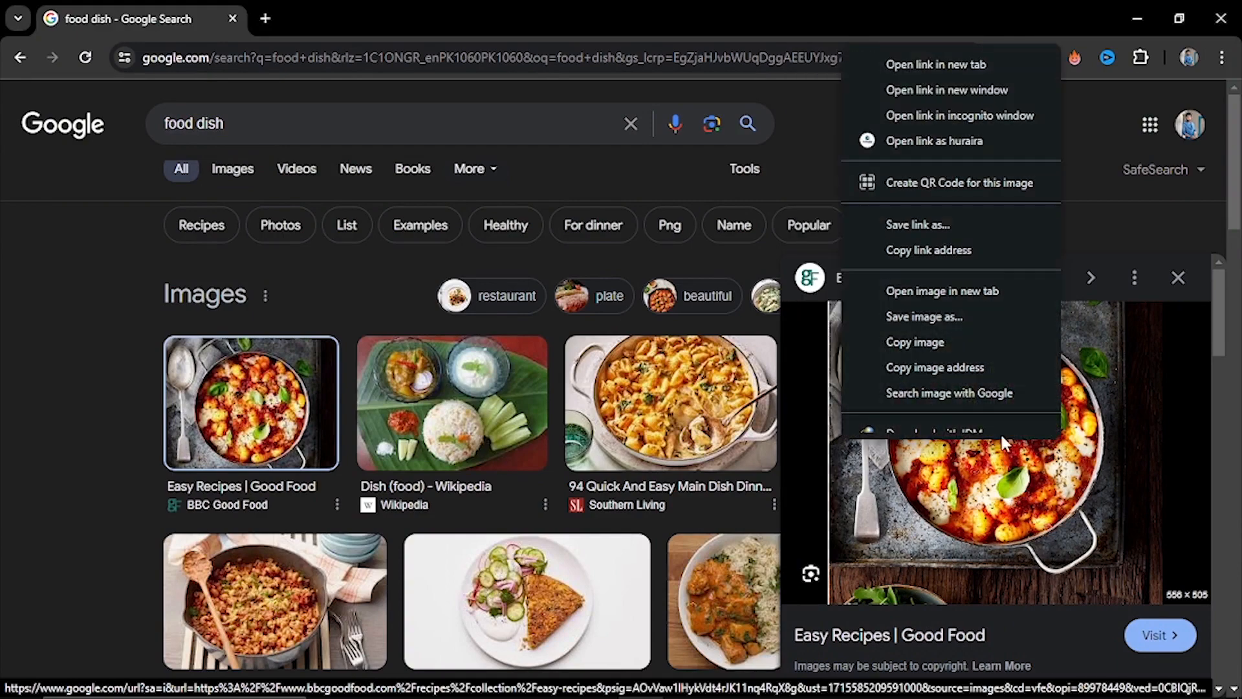
left_click(921, 356)
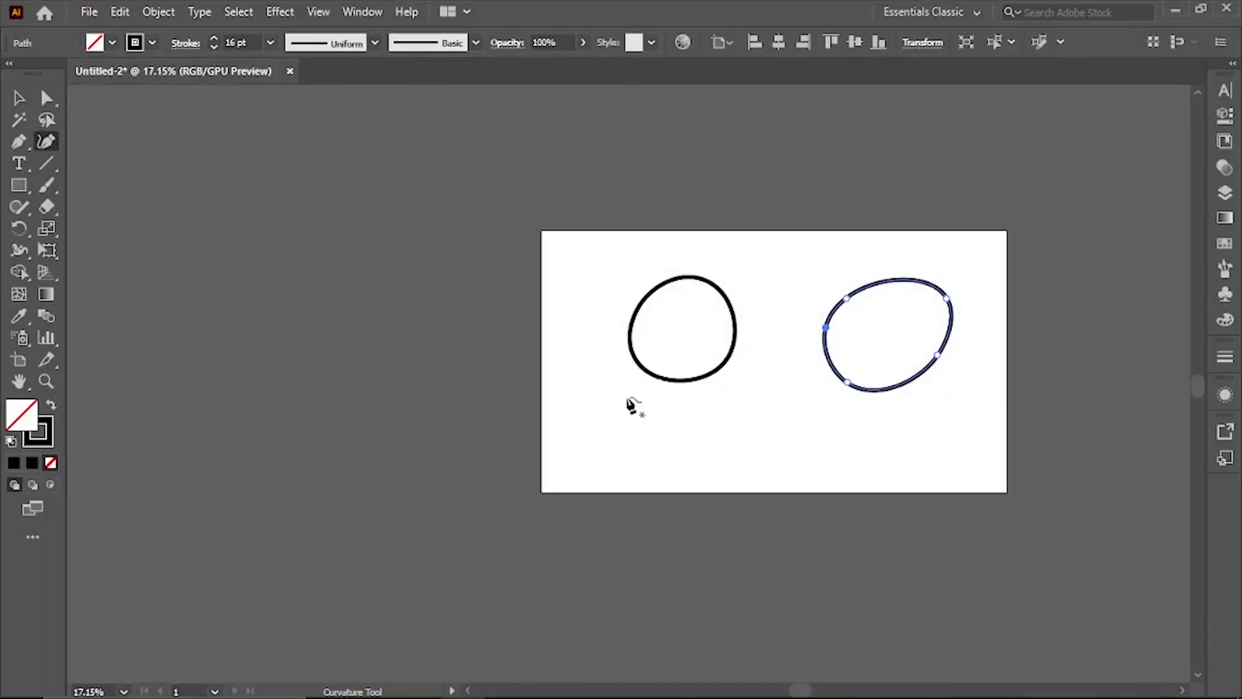
Step: Return to Illustrator, remove the stray point beside the artboard and paste the copied food image
key("ctrl+shift+a")
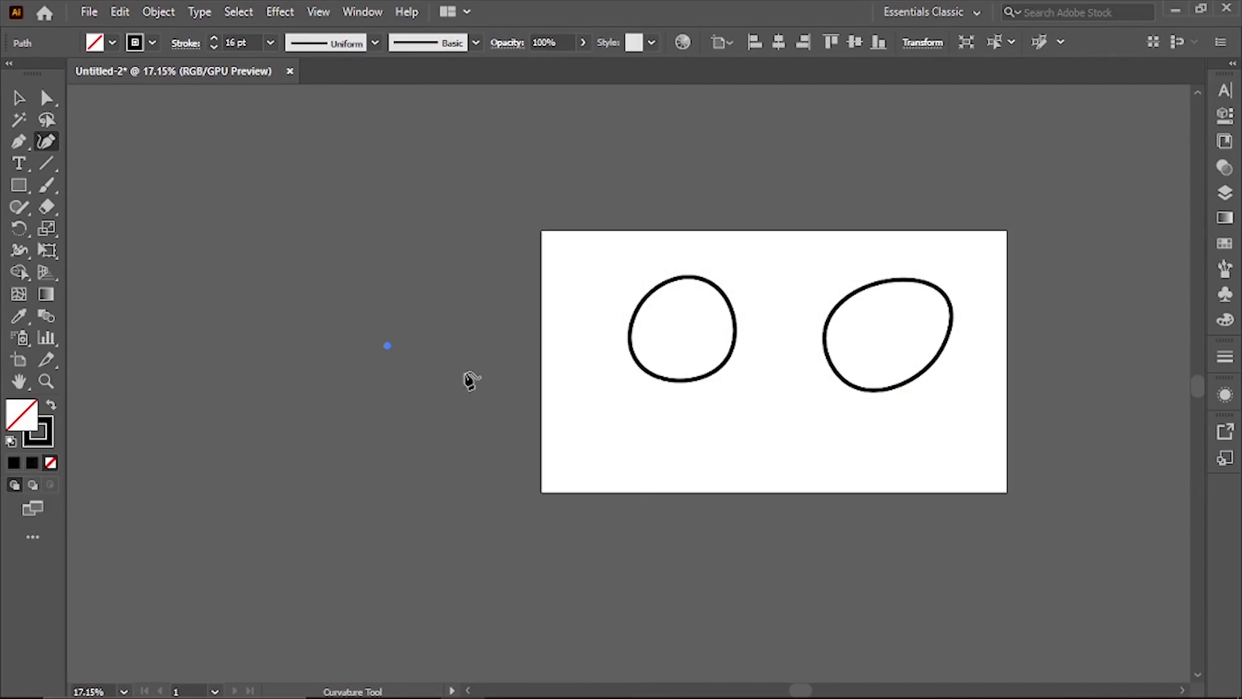
key("Delete")
key("ctrl+v")
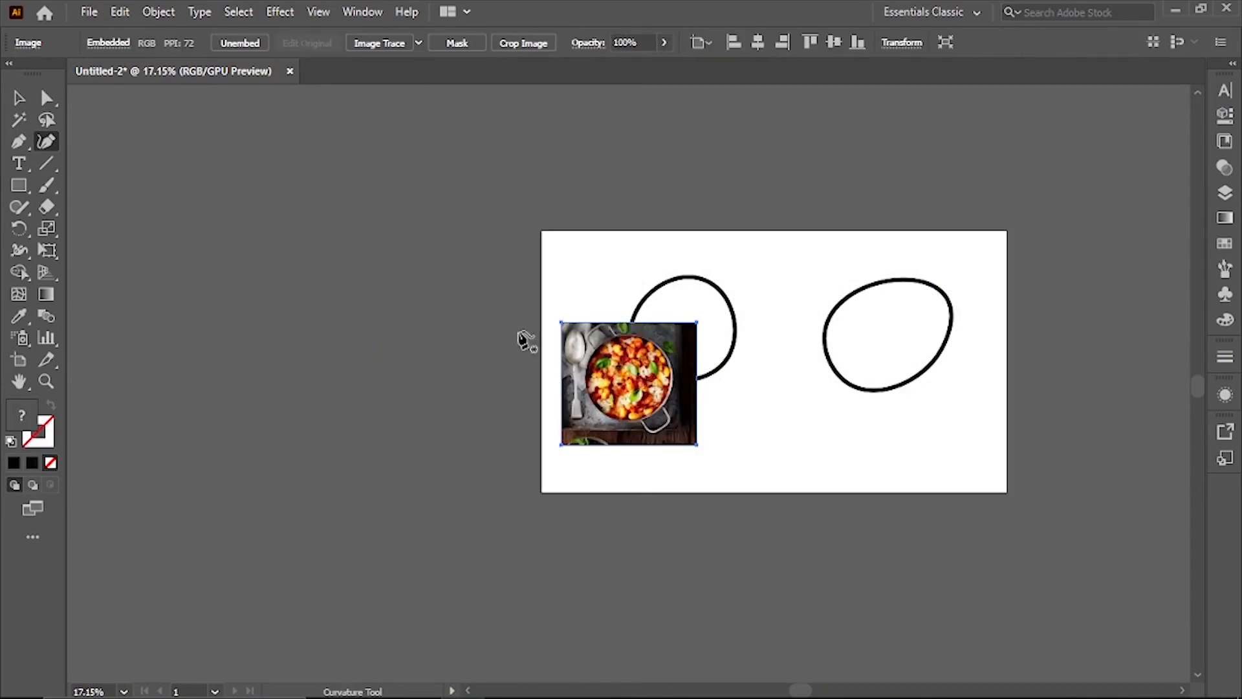
Step: Move the food image off the left round shape to the artboard's lower edge, between the two drawn shapes
left_click(20, 99)
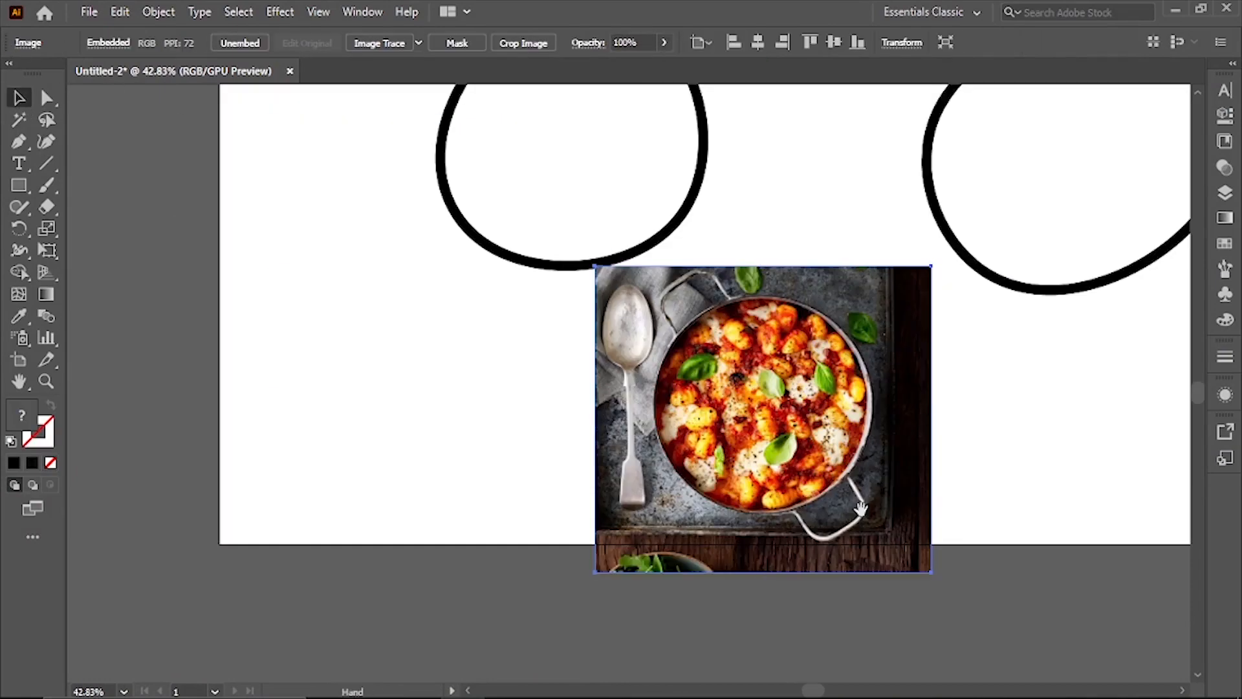
left_click_drag(751, 428, 469, 355)
left_click_drag(450, 286, 589, 222)
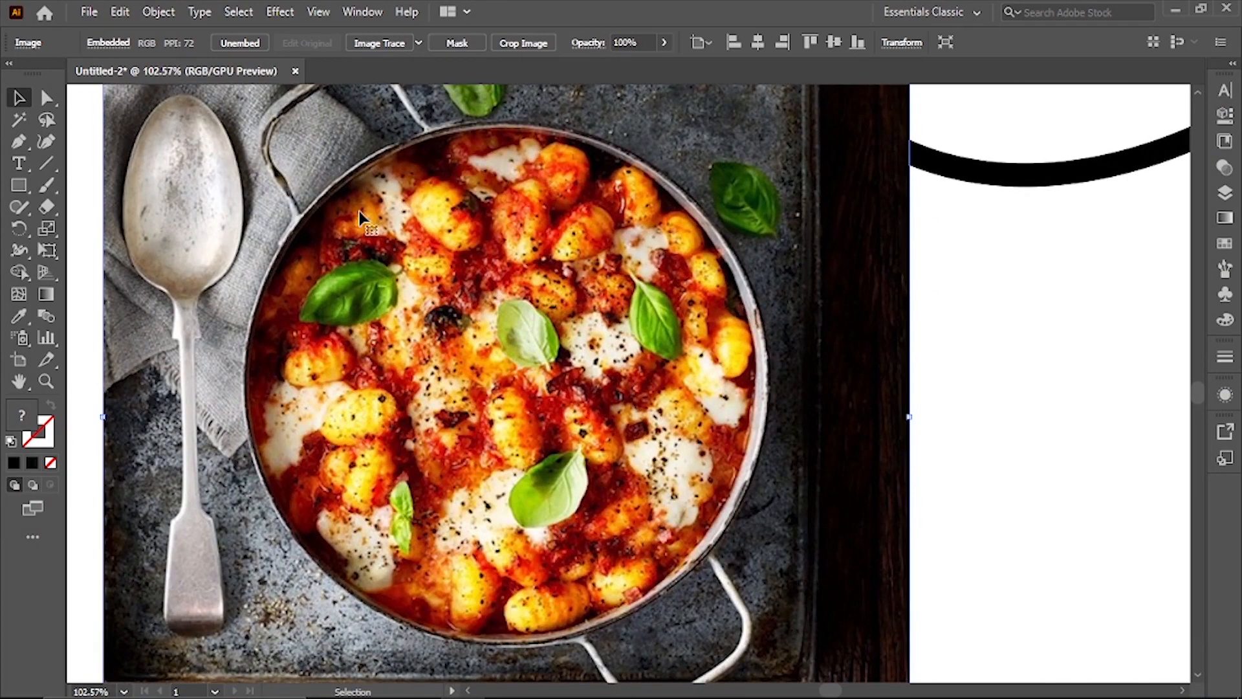
scroll(463, 590, "down", 4)
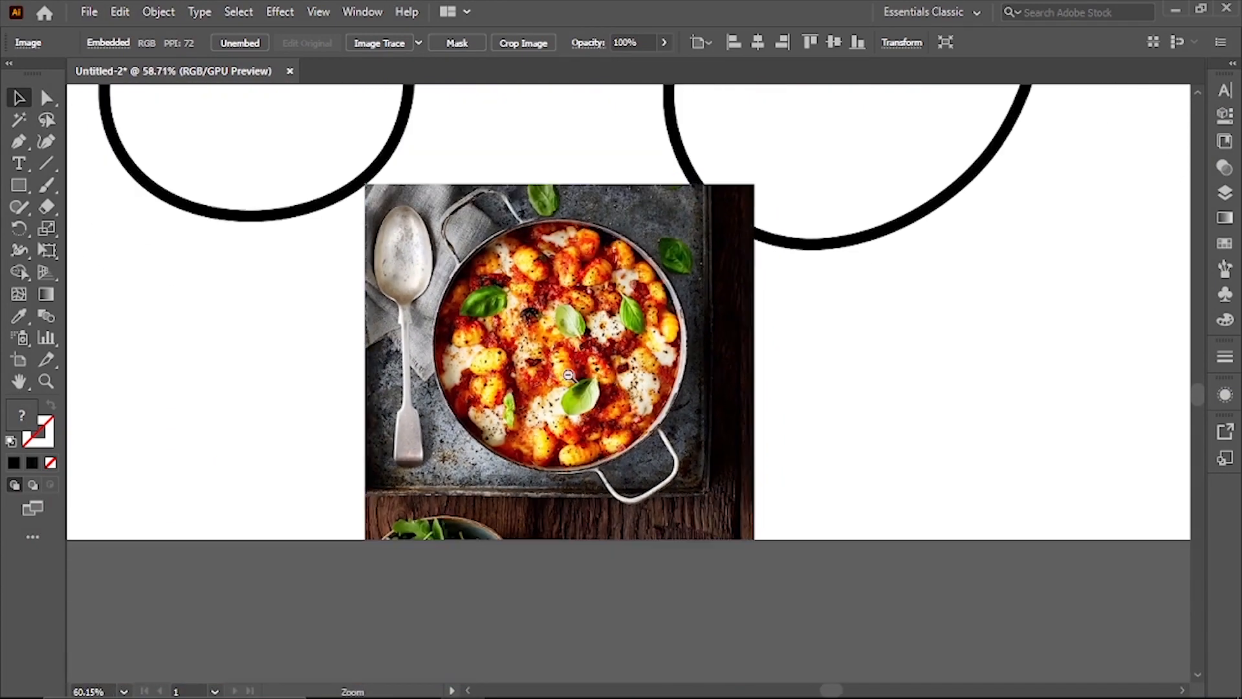
left_click_drag(602, 392, 592, 424)
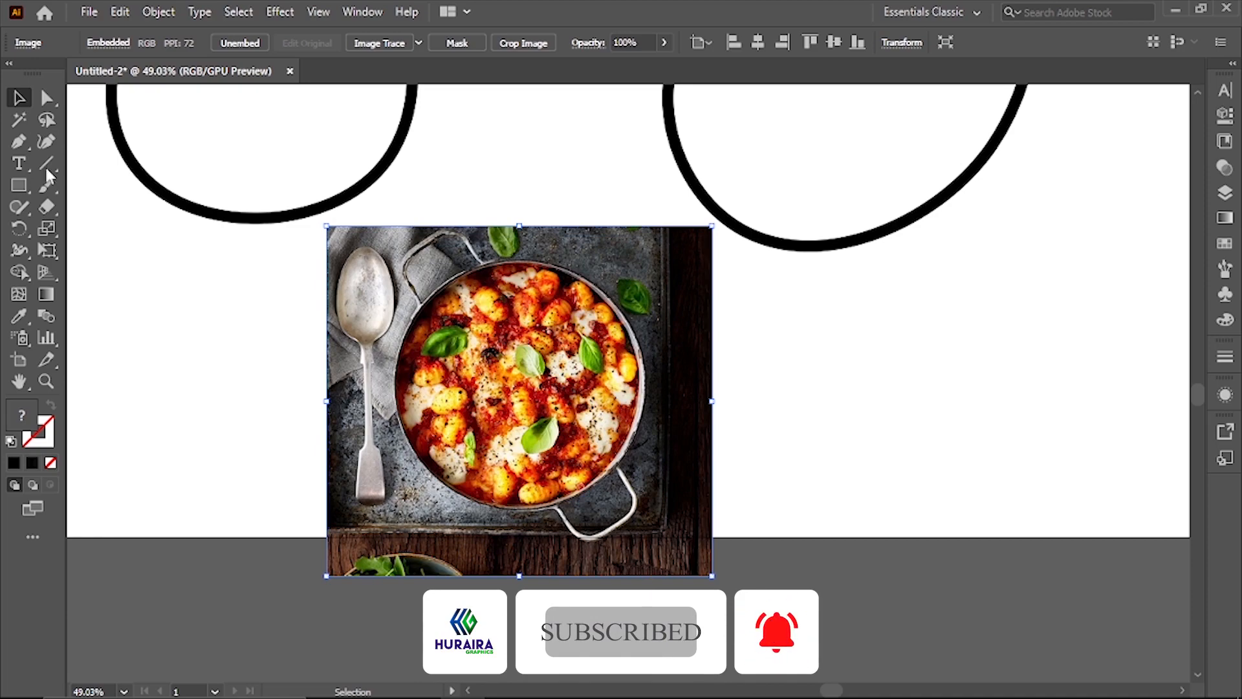
Step: Trace the pan's outer rim in the food image with the Curvature Tool, closing the path at its starting point
left_click(41, 145)
left_click_drag(546, 361, 729, 456)
left_click_drag(635, 300, 641, 241)
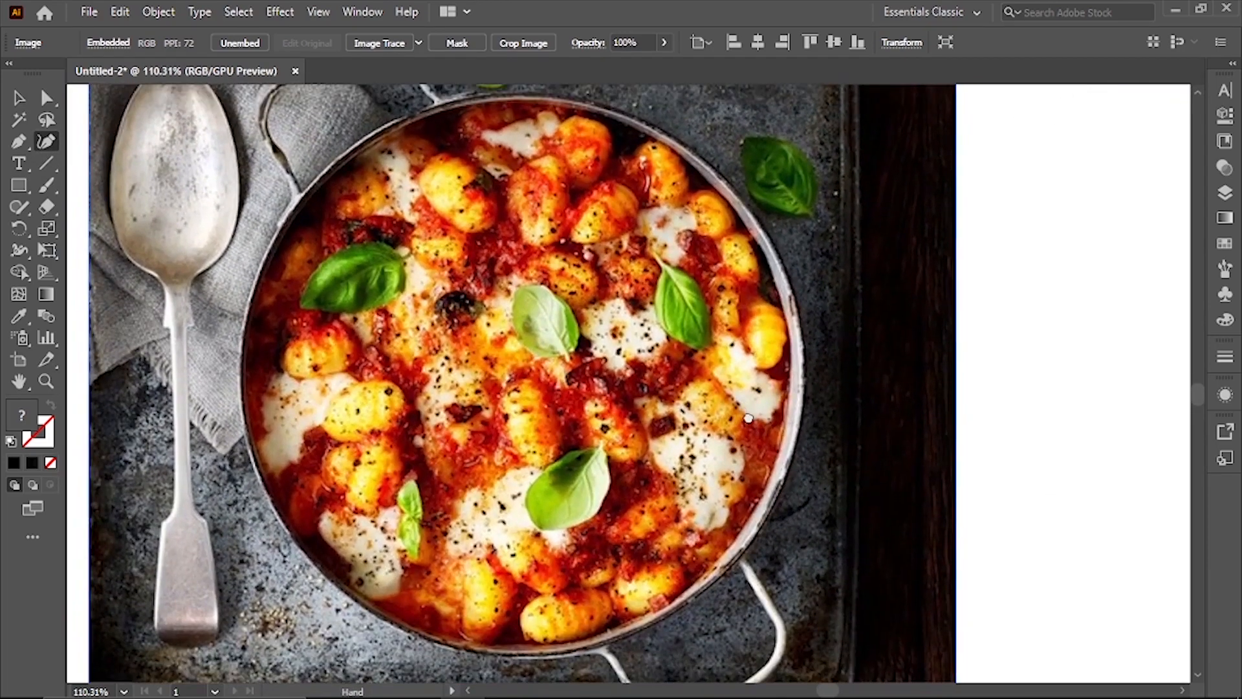
left_click(481, 98)
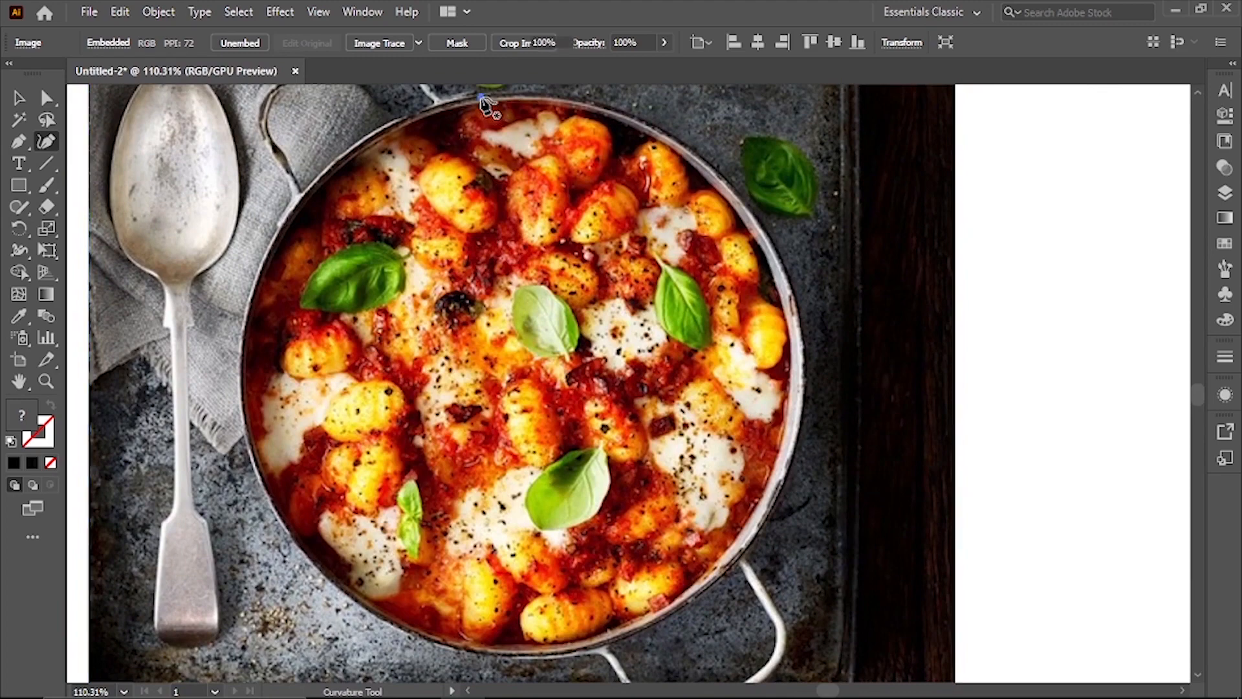
left_click(703, 159)
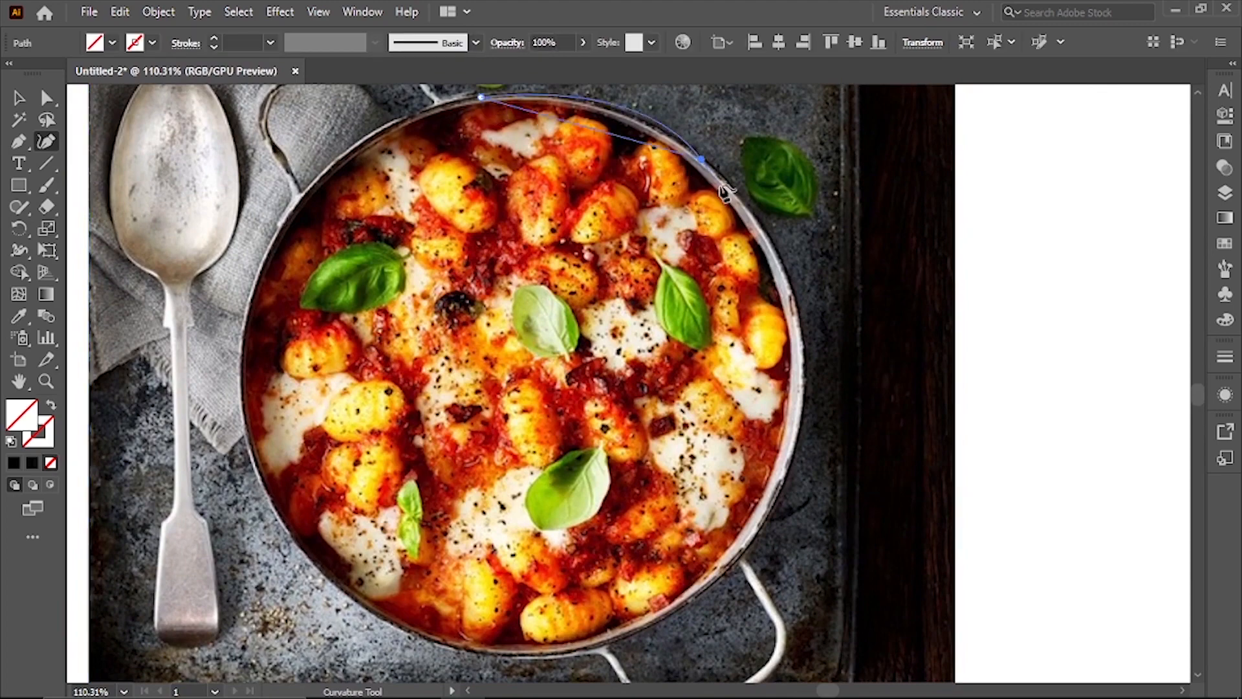
left_click(783, 269)
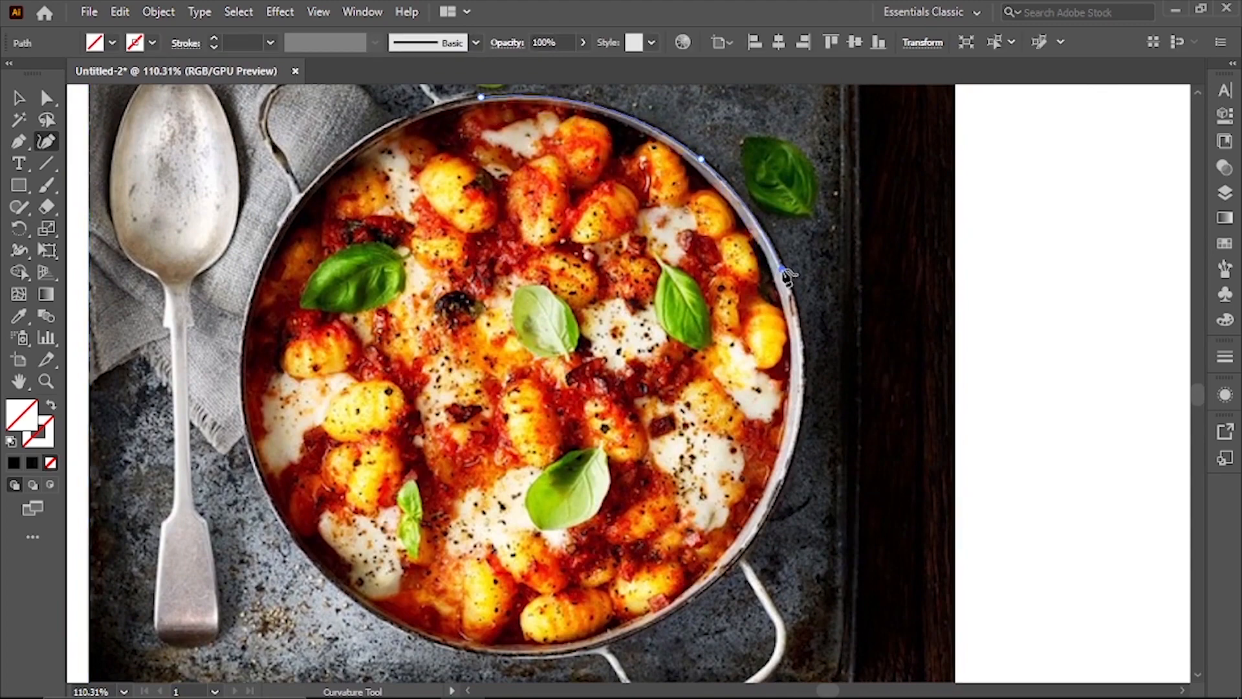
left_click(788, 462)
left_click(626, 635)
left_click(389, 621)
left_click(241, 437)
left_click(276, 237)
left_click(392, 122)
left_click(481, 97)
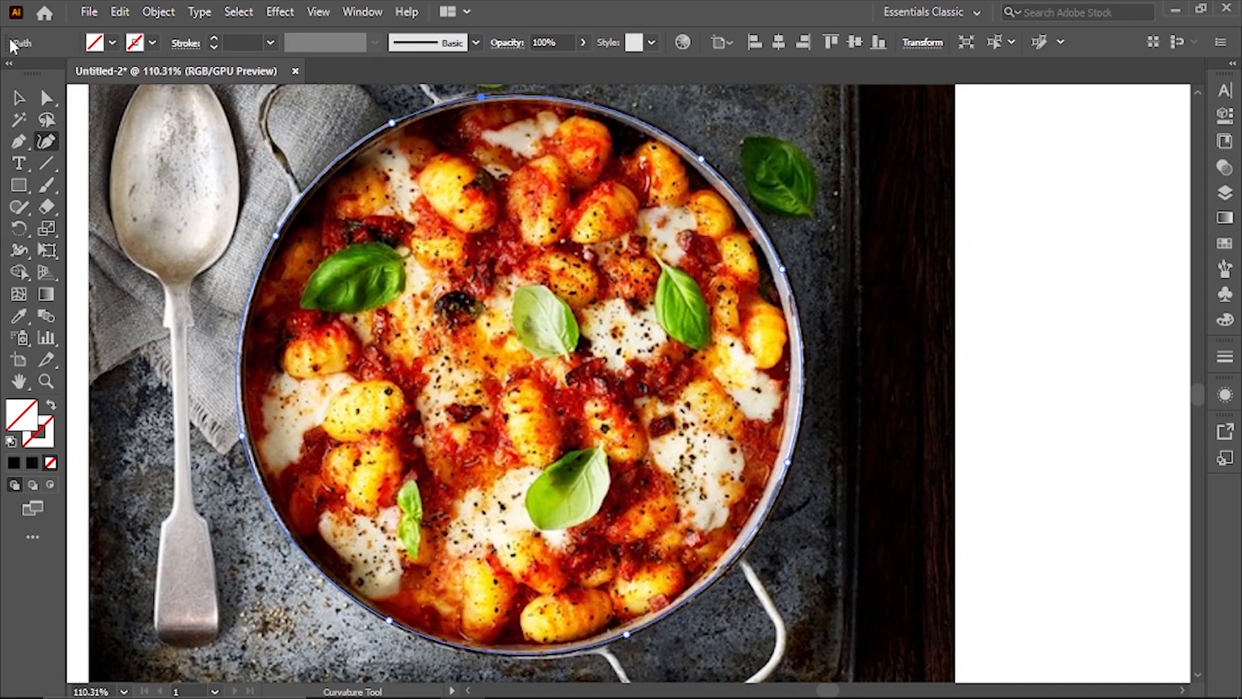
Step: Fill the traced pan path with black and move it together with the food image off the artboard's left side
left_click(29, 99)
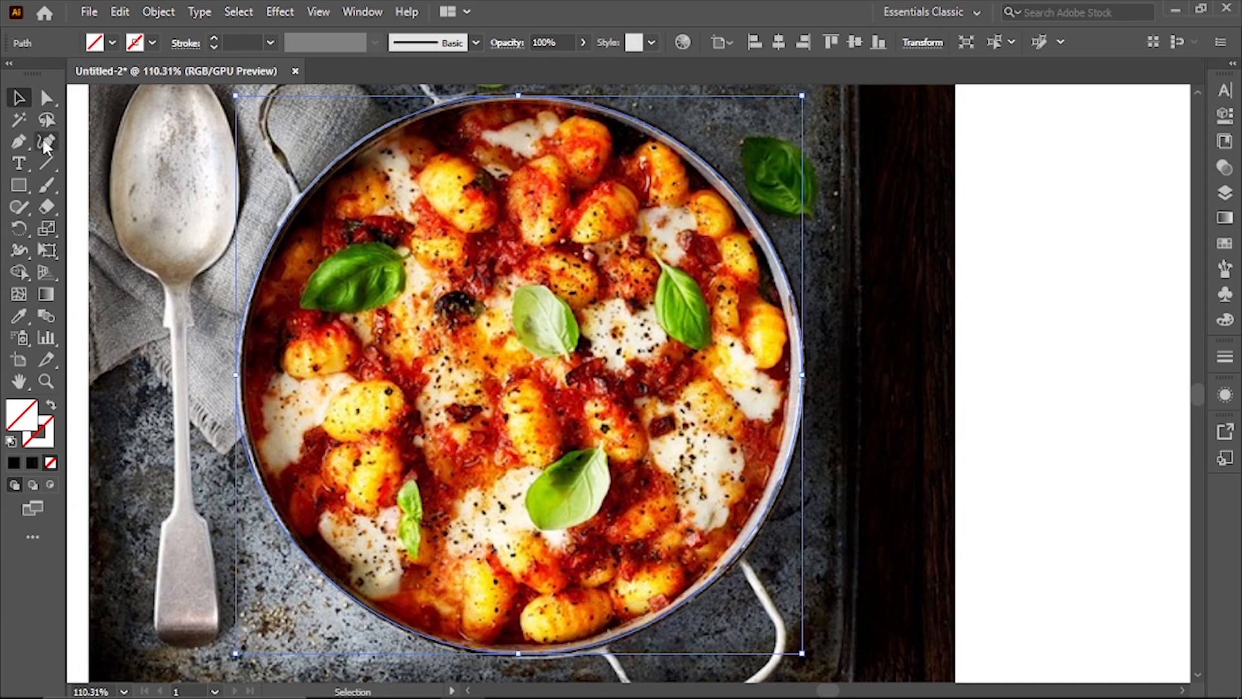
left_click(14, 482)
scroll(609, 343, "down", 6)
left_click_drag(875, 299, 523, 382)
left_click_drag(569, 316, 167, 388)
left_click_drag(352, 383, 842, 313)
left_click_drag(665, 302, 430, 243)
left_click_drag(568, 282, 734, 396)
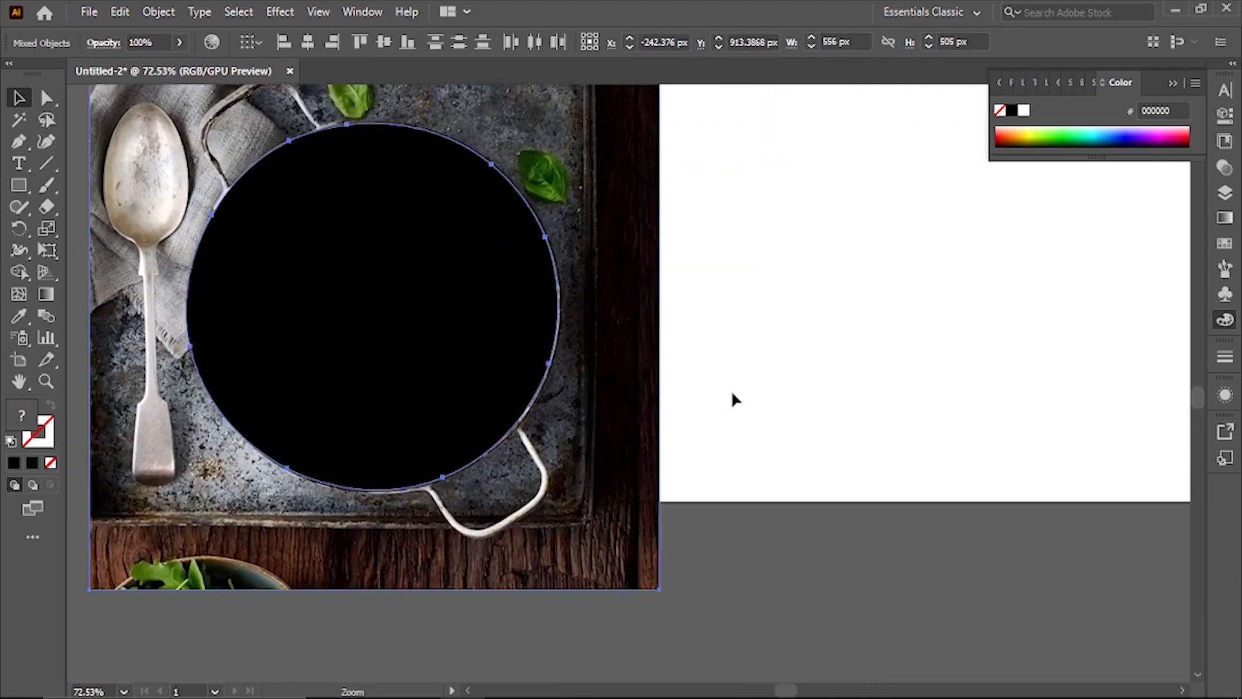
Step: Move the black circle and the food image onto the artboard in turn, undoing each move
left_click(801, 351)
left_click_drag(461, 343, 868, 351)
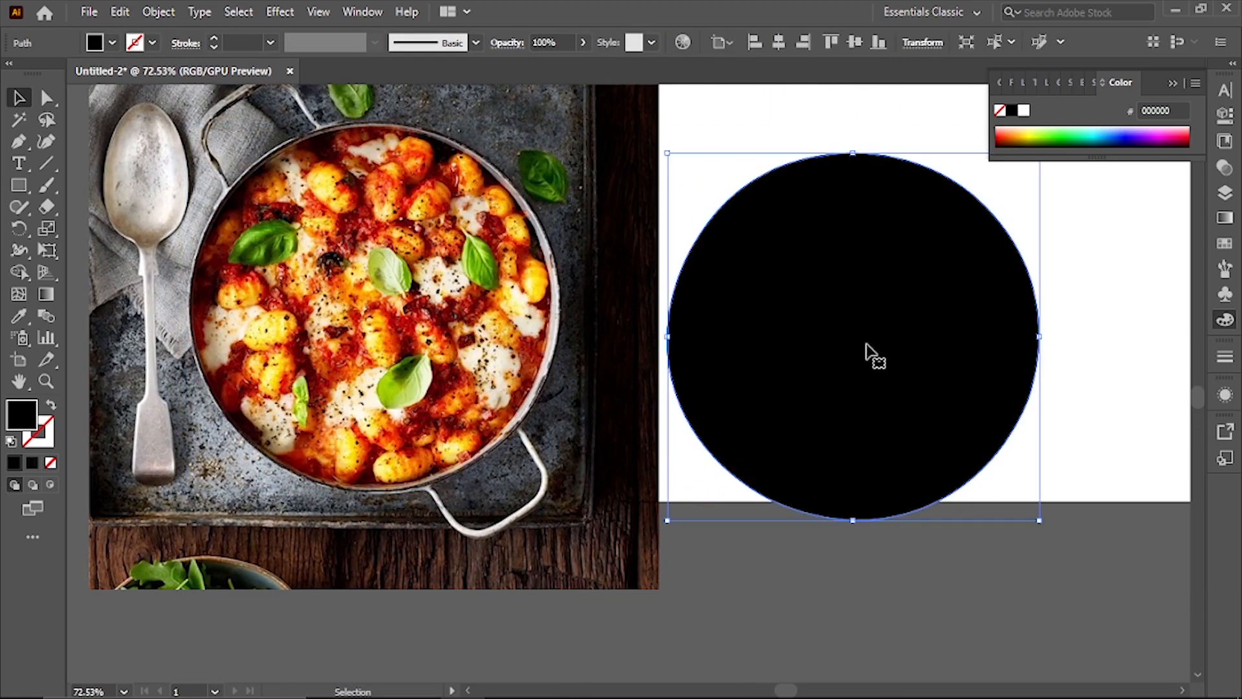
key("ctrl+z")
left_click(621, 239)
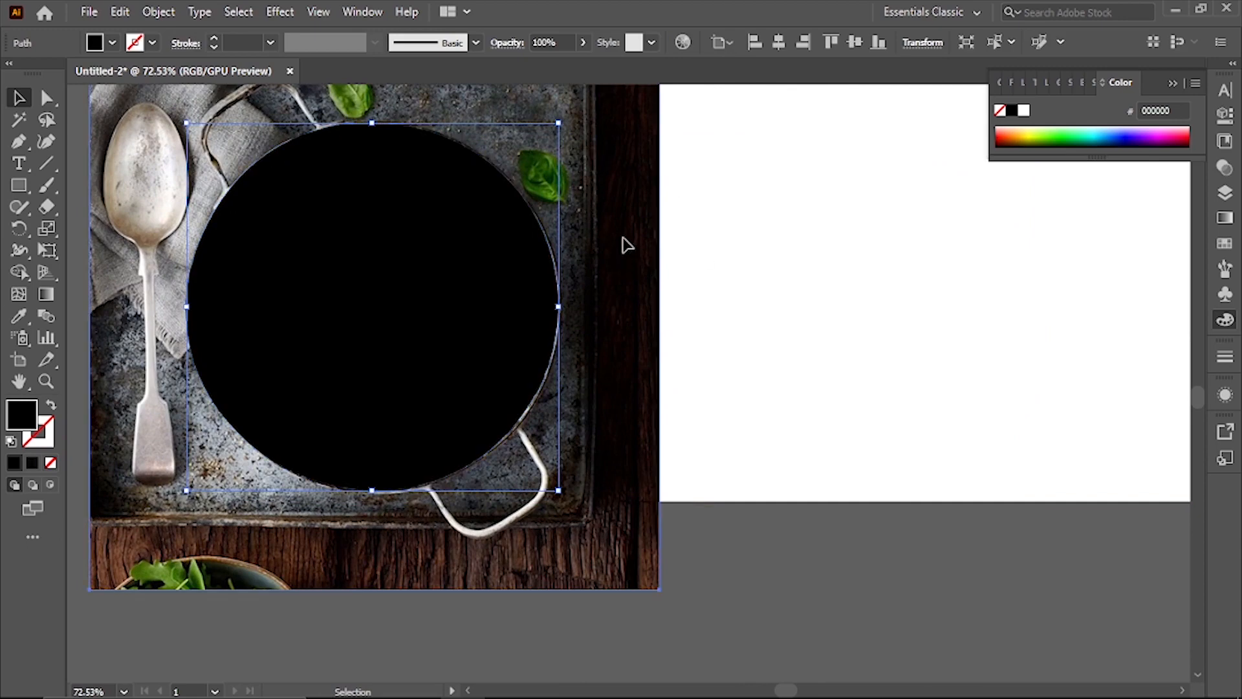
left_click_drag(632, 266, 848, 262)
key("ctrl+z")
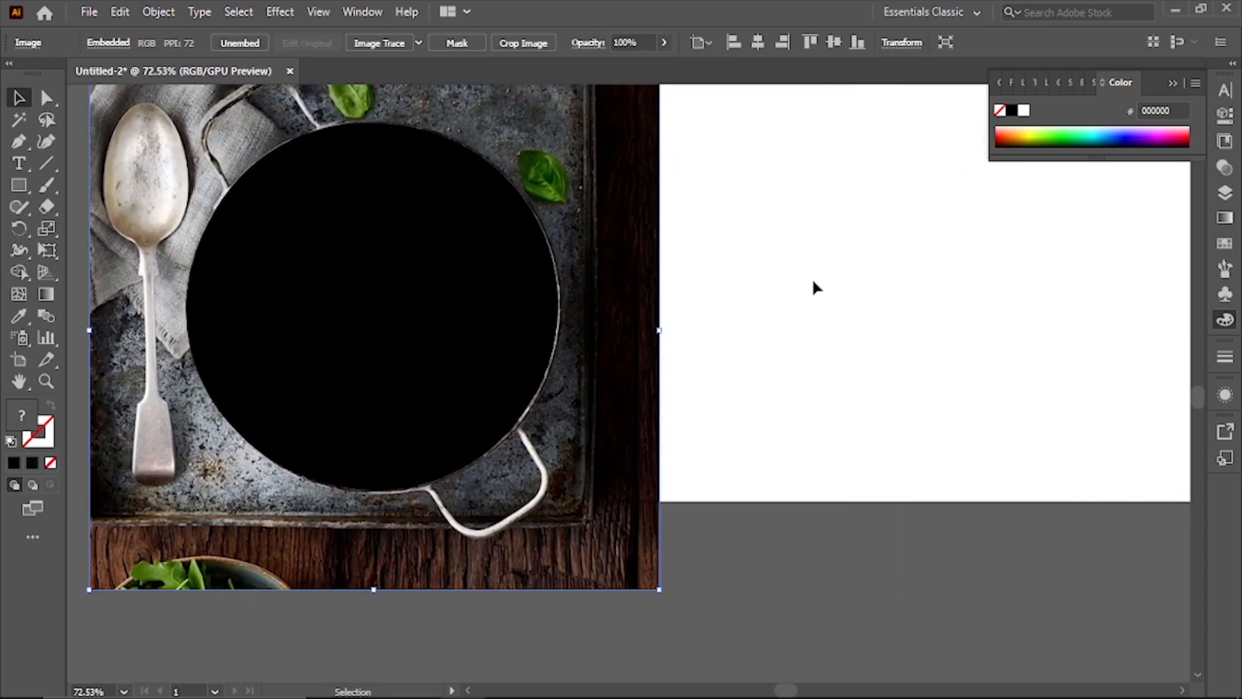
left_click(813, 281)
left_click_drag(845, 356, 780, 336)
left_click(700, 229)
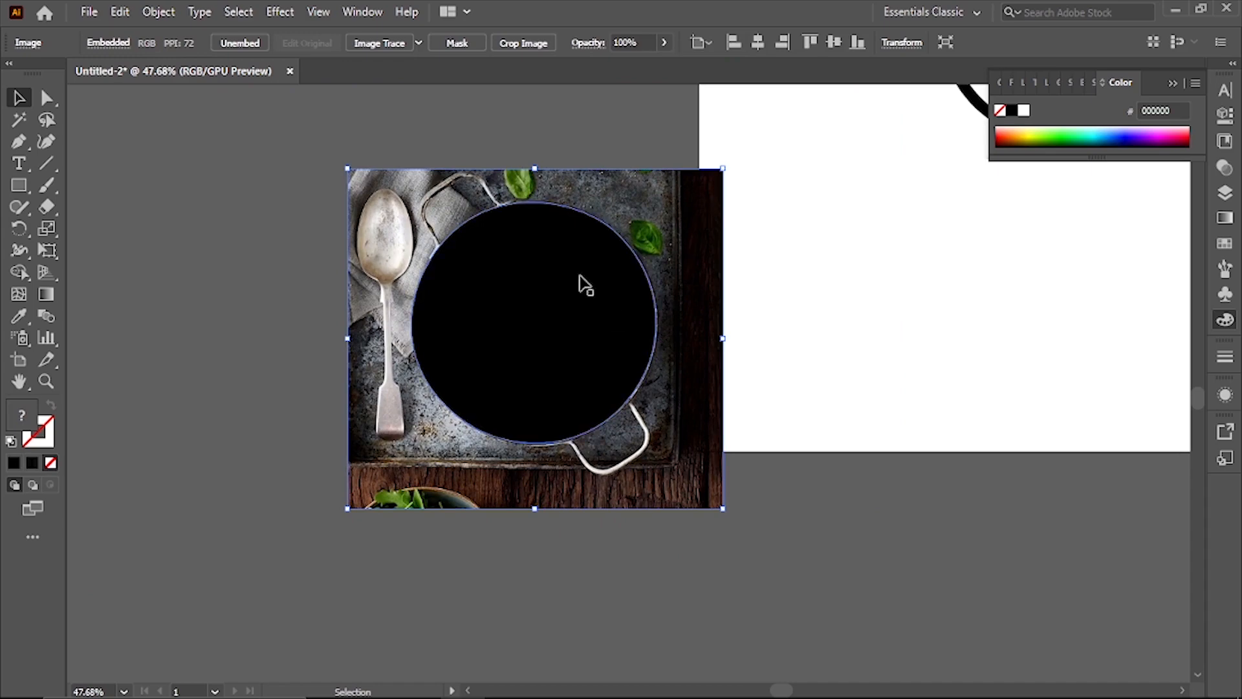
left_click(855, 305)
left_click_drag(870, 257, 550, 435)
right_click(586, 300)
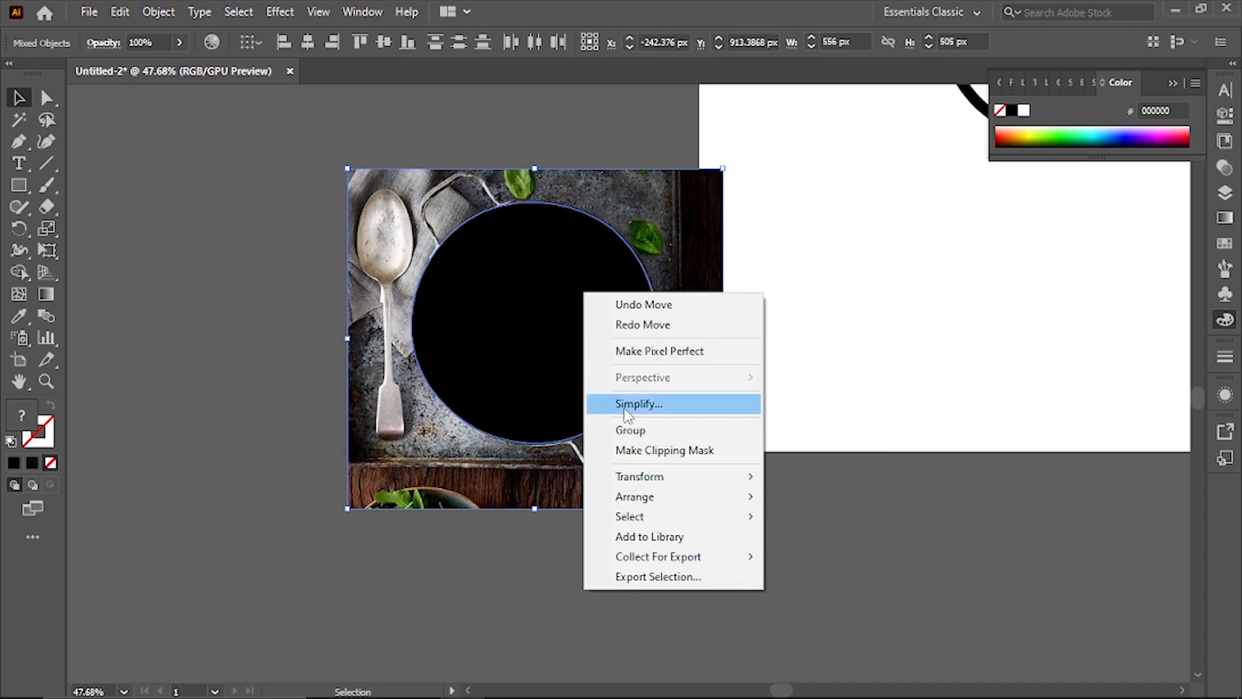
left_click(817, 350)
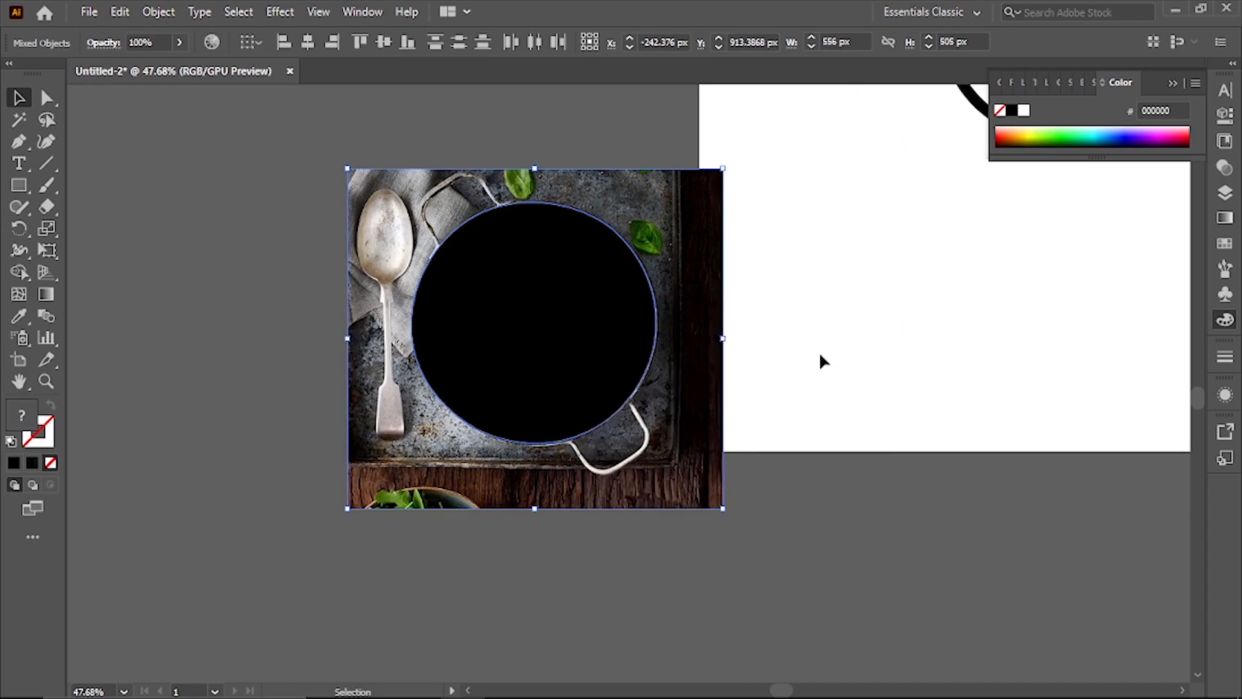
left_click(826, 337)
left_click_drag(855, 250, 541, 377)
left_click(827, 249)
right_click(705, 243)
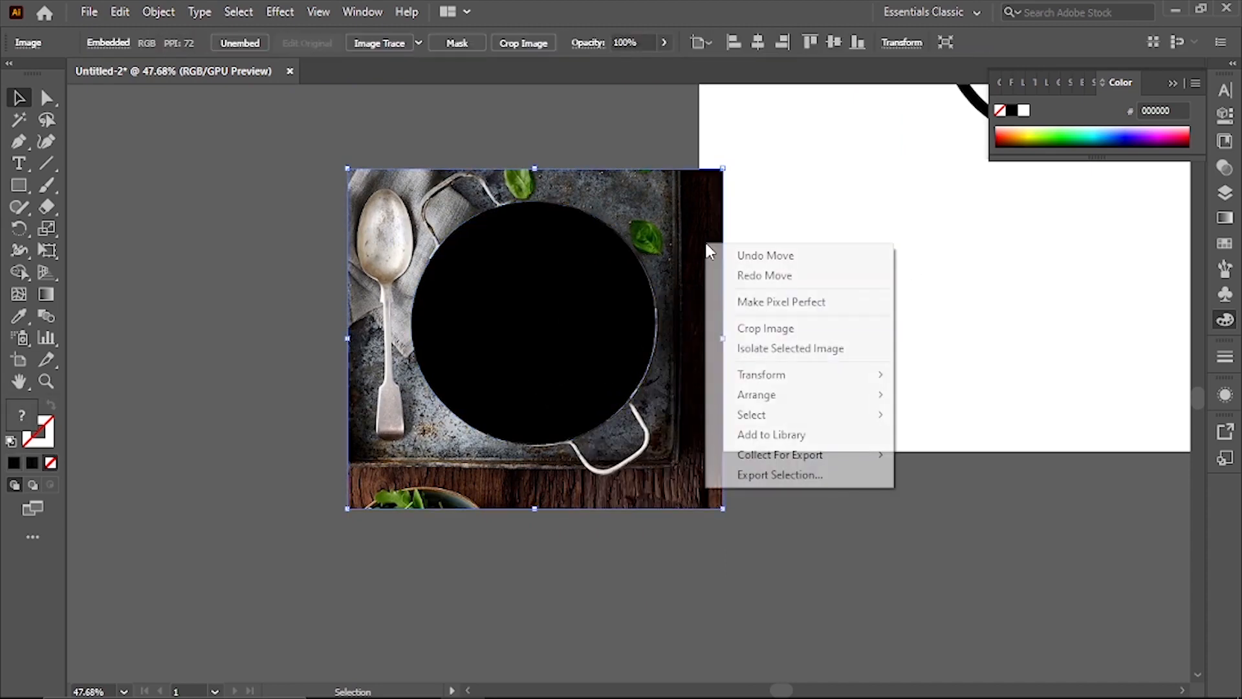
Step: Select the black circle together with the food image and make a clipping mask from them
left_click(794, 186)
left_click_drag(807, 169, 494, 394)
right_click(538, 321)
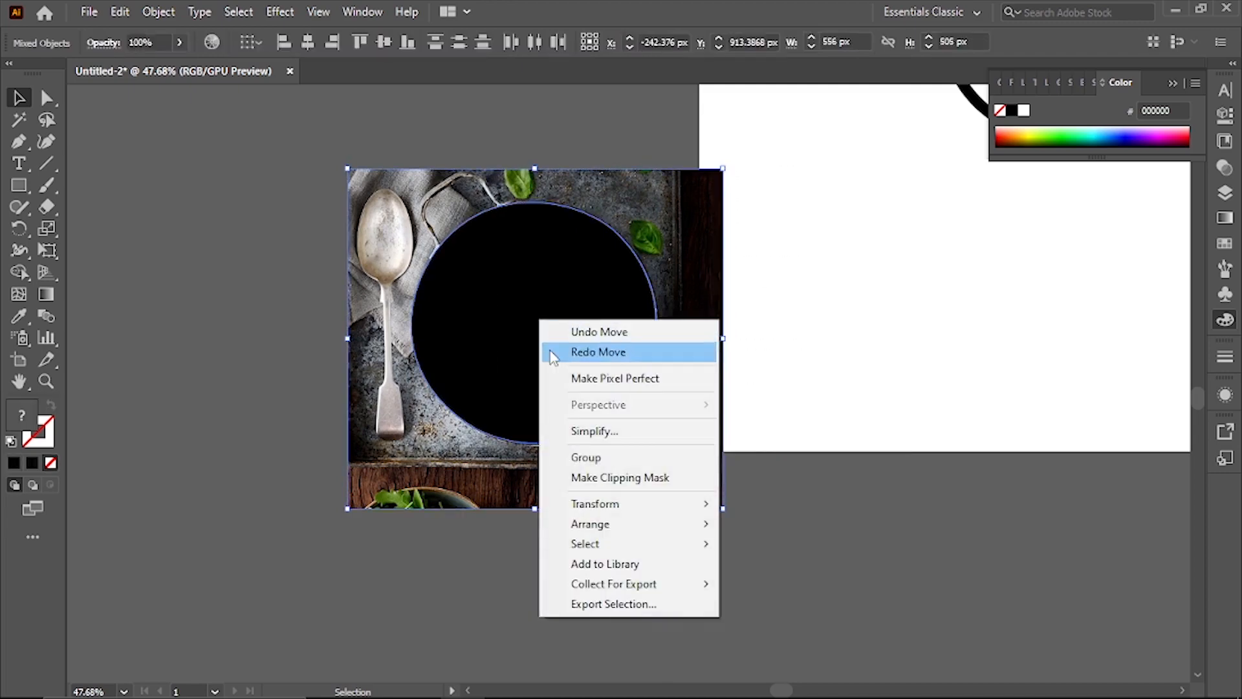
left_click(639, 485)
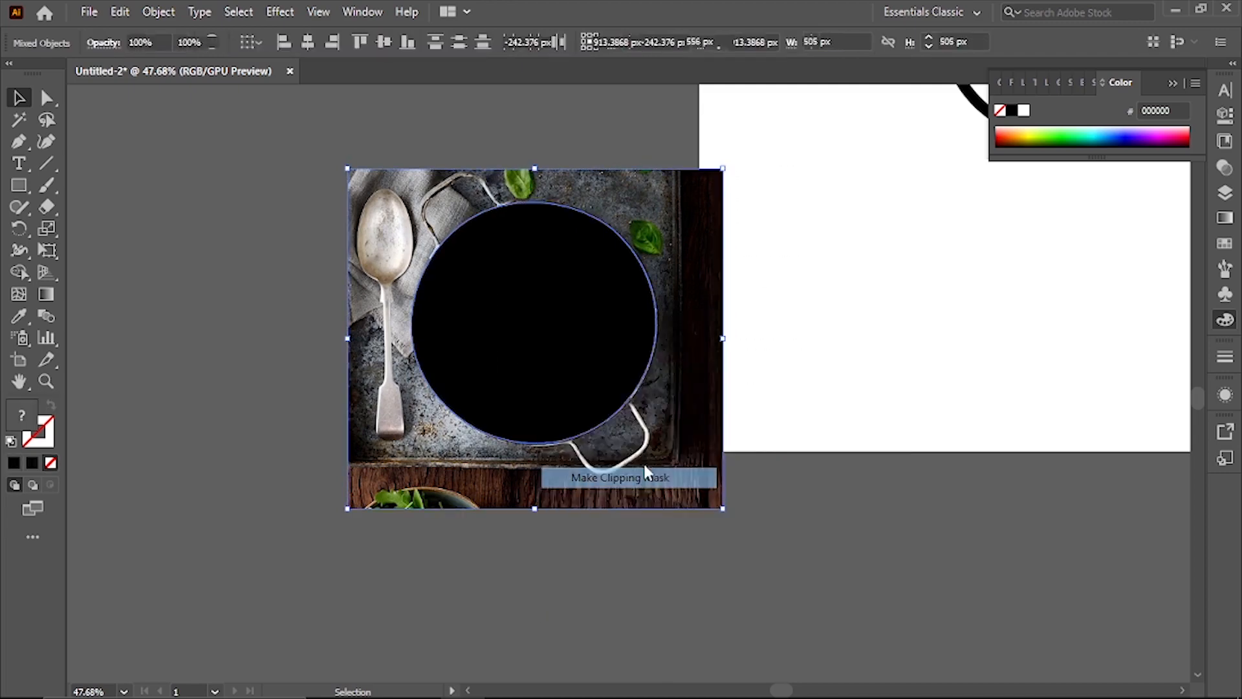
Step: Examine the edges of the clipped pan image up close for leftover background and rim
scroll(608, 285, "up", 3)
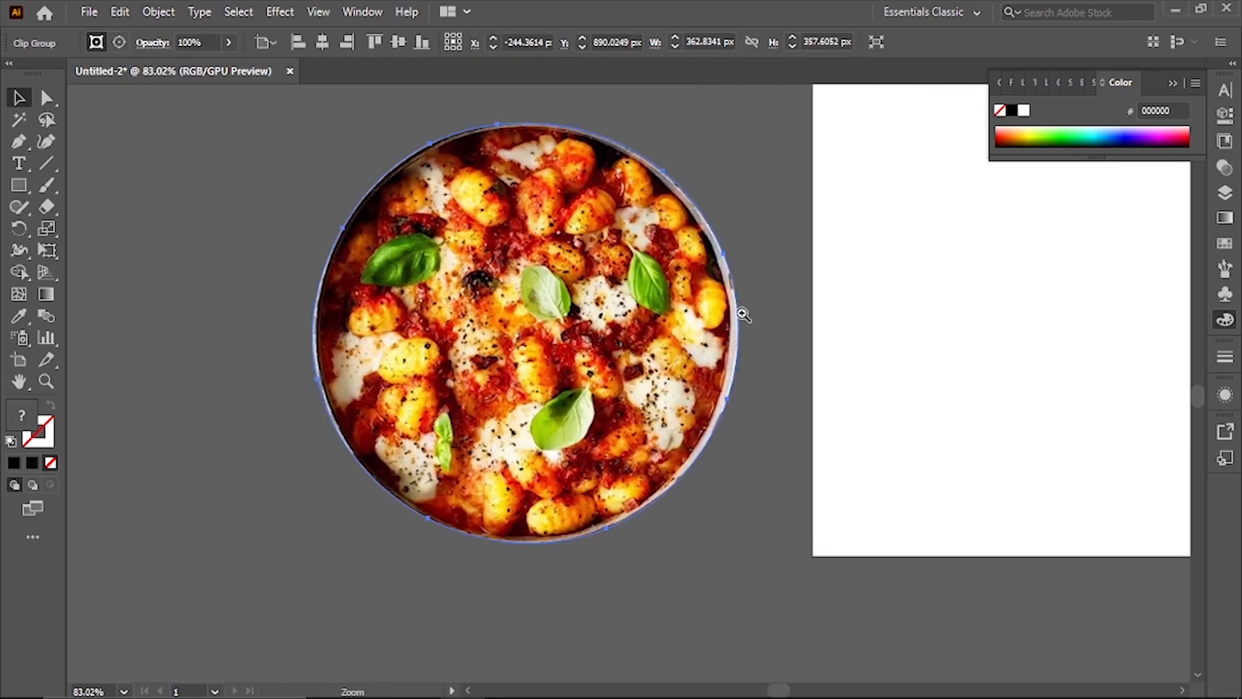
scroll(726, 307, "up", 4)
left_click_drag(858, 309, 682, 325)
left_click_drag(782, 371, 751, 311)
scroll(751, 311, "down", 2)
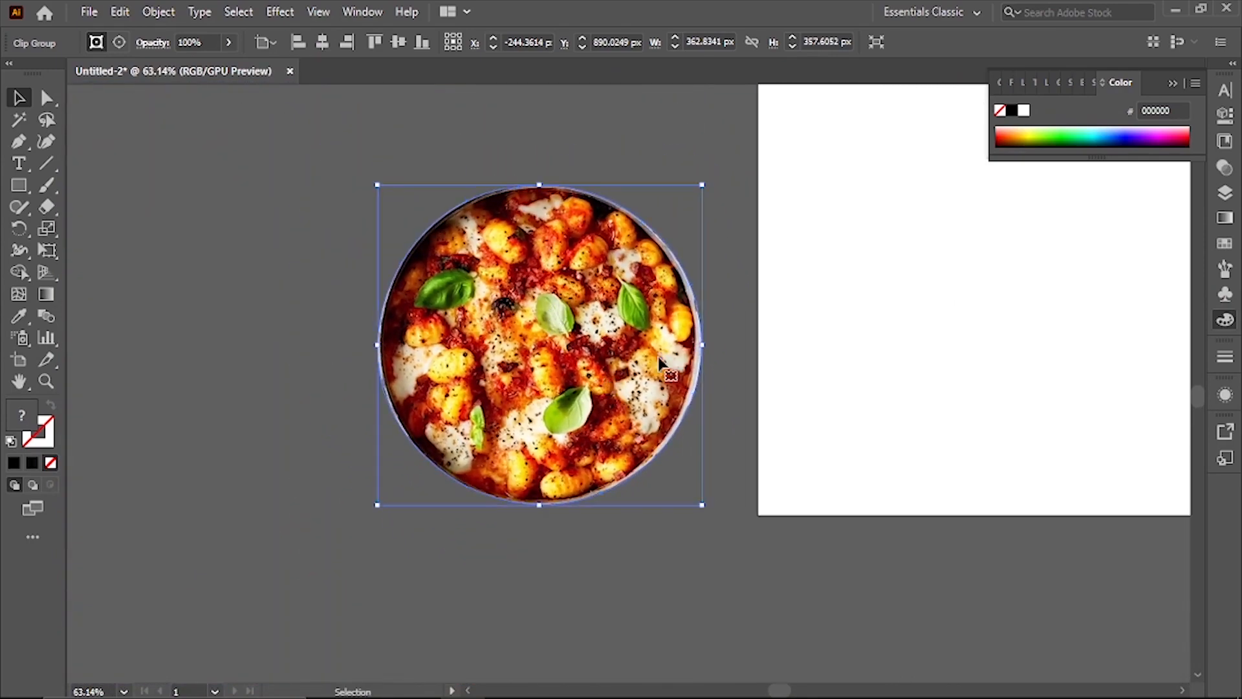
left_click(755, 297)
scroll(738, 327, "up", 3)
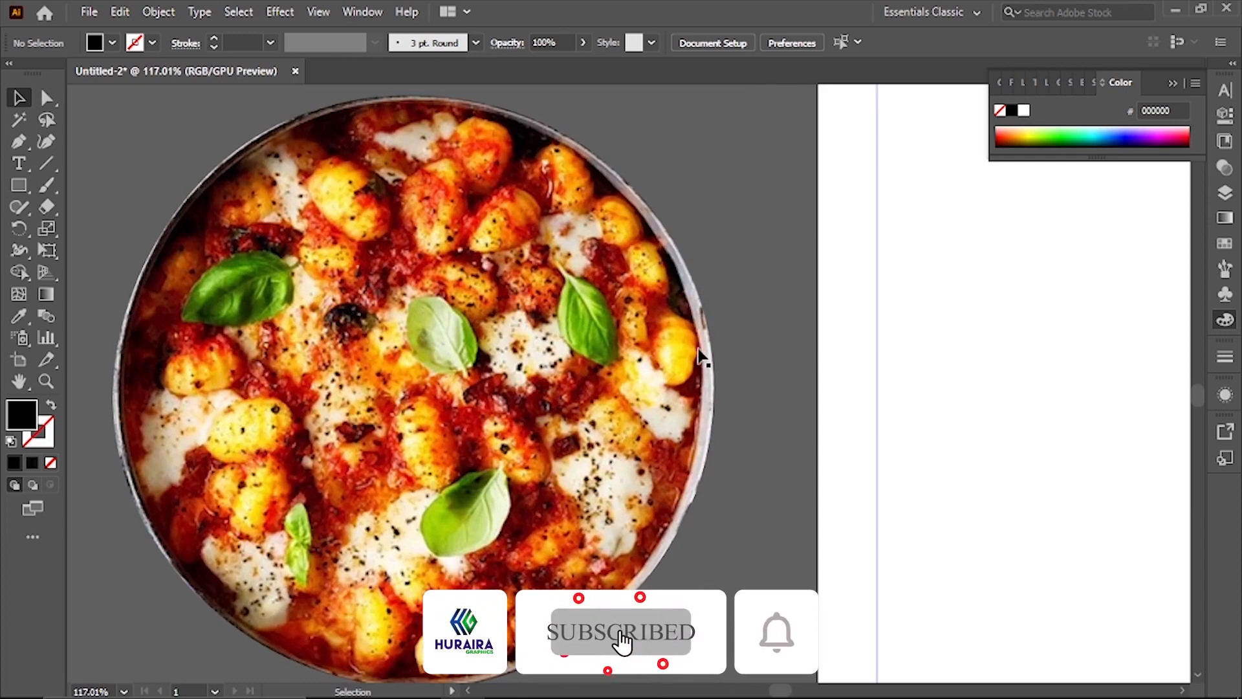
scroll(854, 358, "down", 3)
Step: Enter isolation mode on the pan's clip group and select the image inside it
left_click(683, 374)
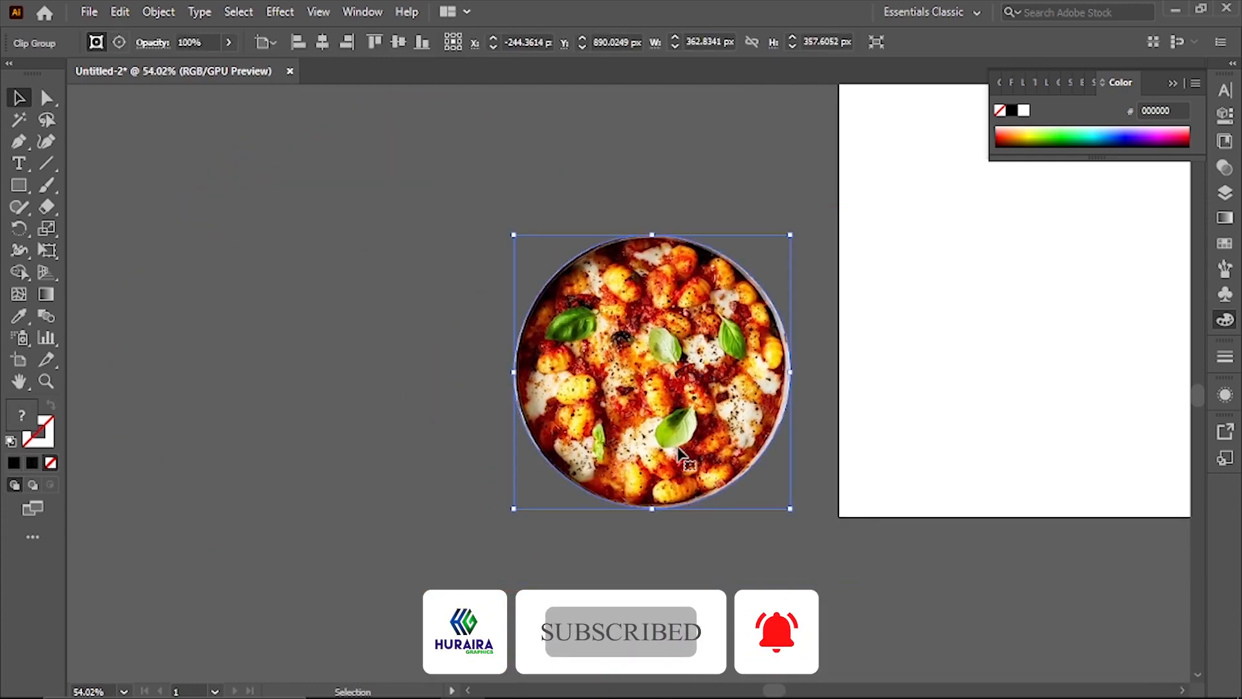
double_click(654, 372)
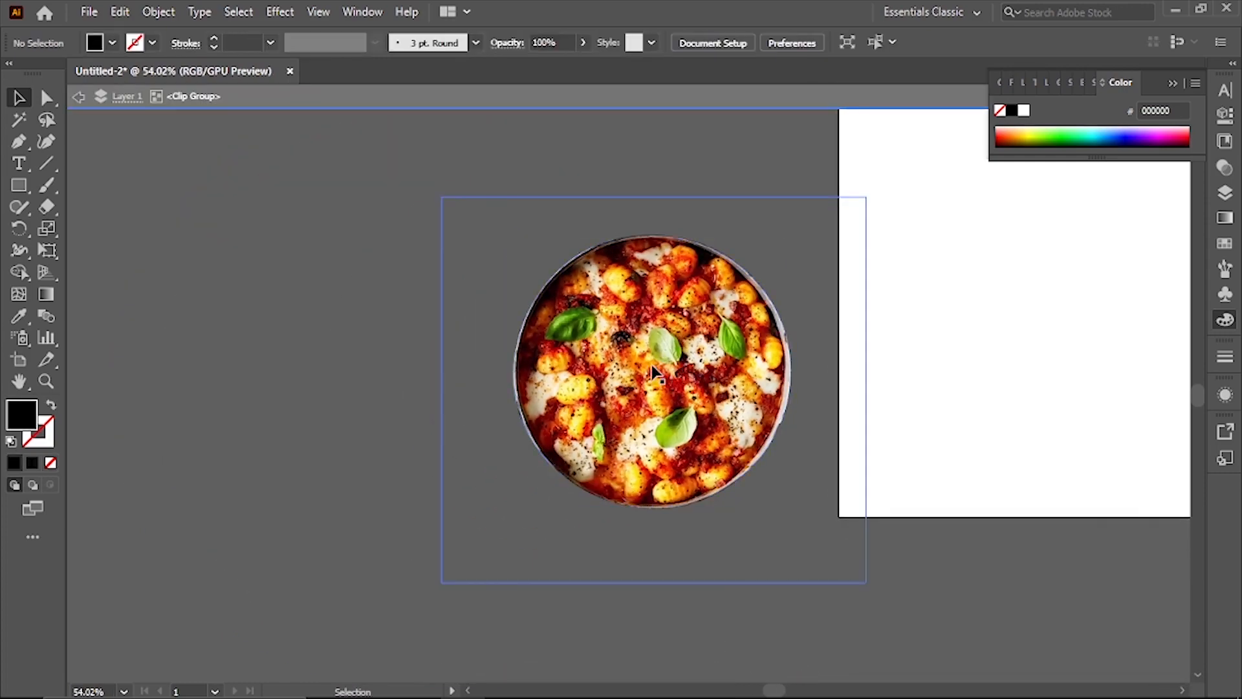
left_click(685, 371)
Step: Try shifting the image inside the clipping mask, then undo the shift
left_click_drag(688, 400, 549, 380)
left_click_drag(748, 436, 748, 436)
left_click_drag(656, 389, 715, 413)
key("ctrl+z")
Step: Enlarge the image slightly inside the clipping mask so the pan's rim falls outside the circle, and exit isolation mode
left_click(705, 421, "ctrl")
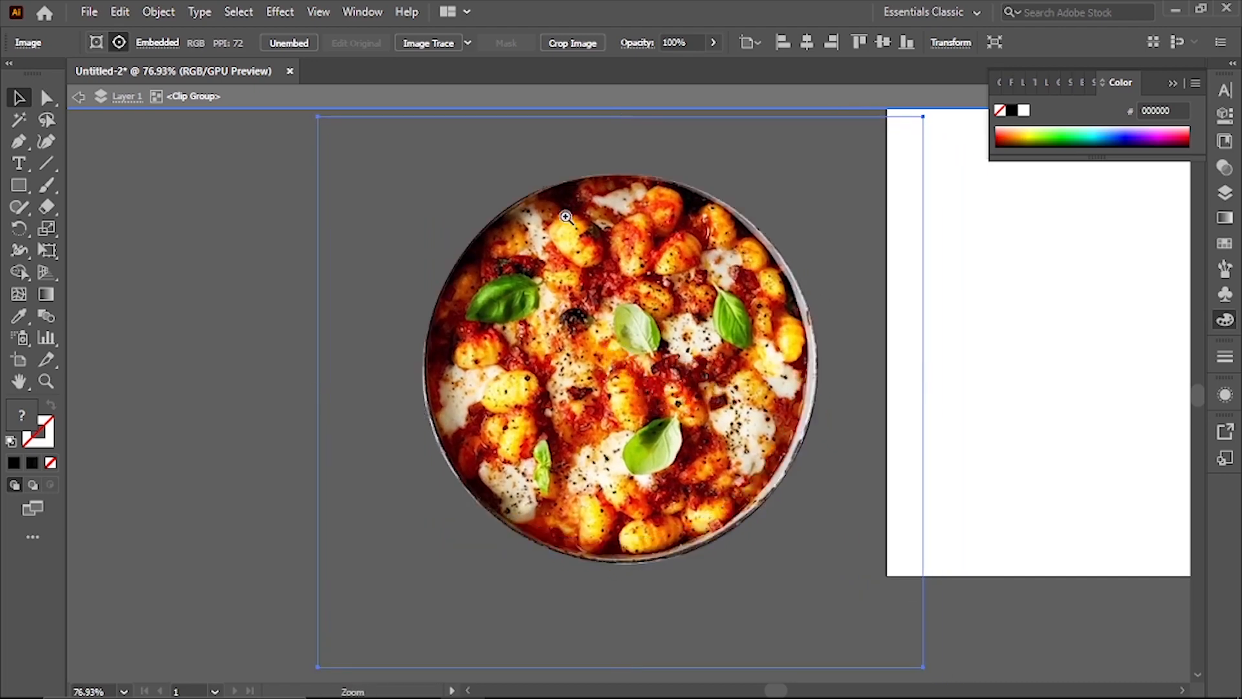
left_click_drag(566, 215, 615, 226)
left_click_drag(673, 350, 673, 342)
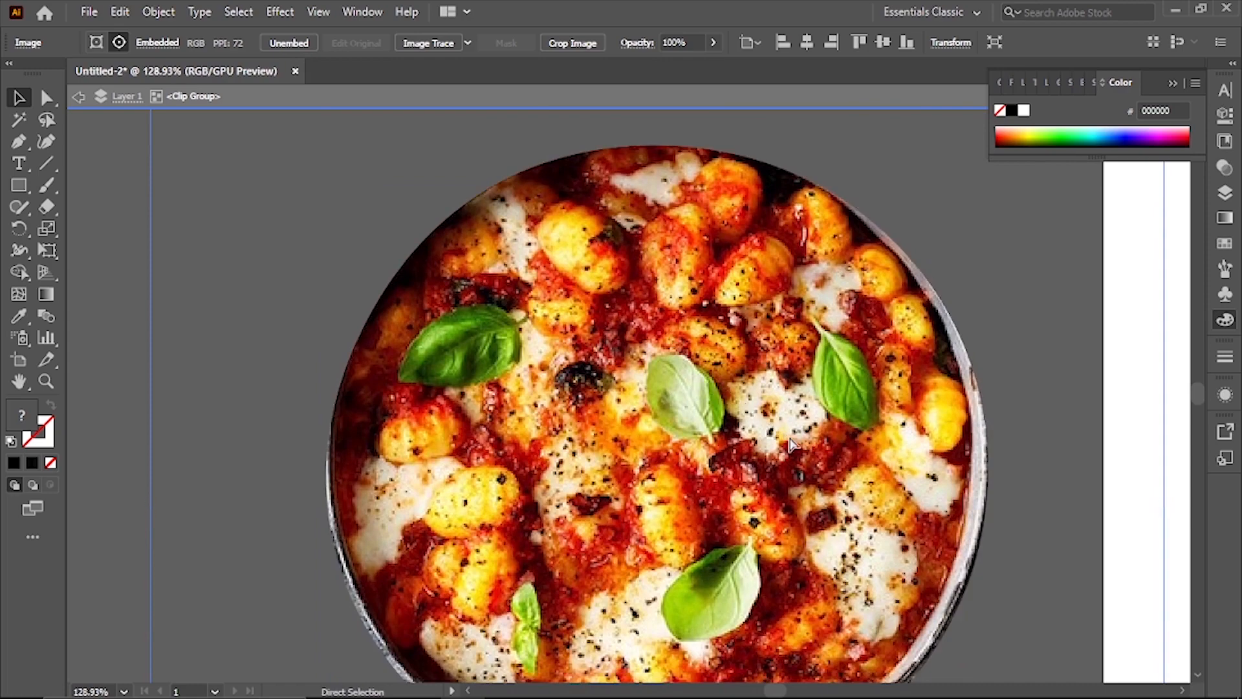
left_click_drag(794, 435, 719, 430)
left_click_drag(798, 472, 744, 302)
left_click_drag(921, 407, 774, 375)
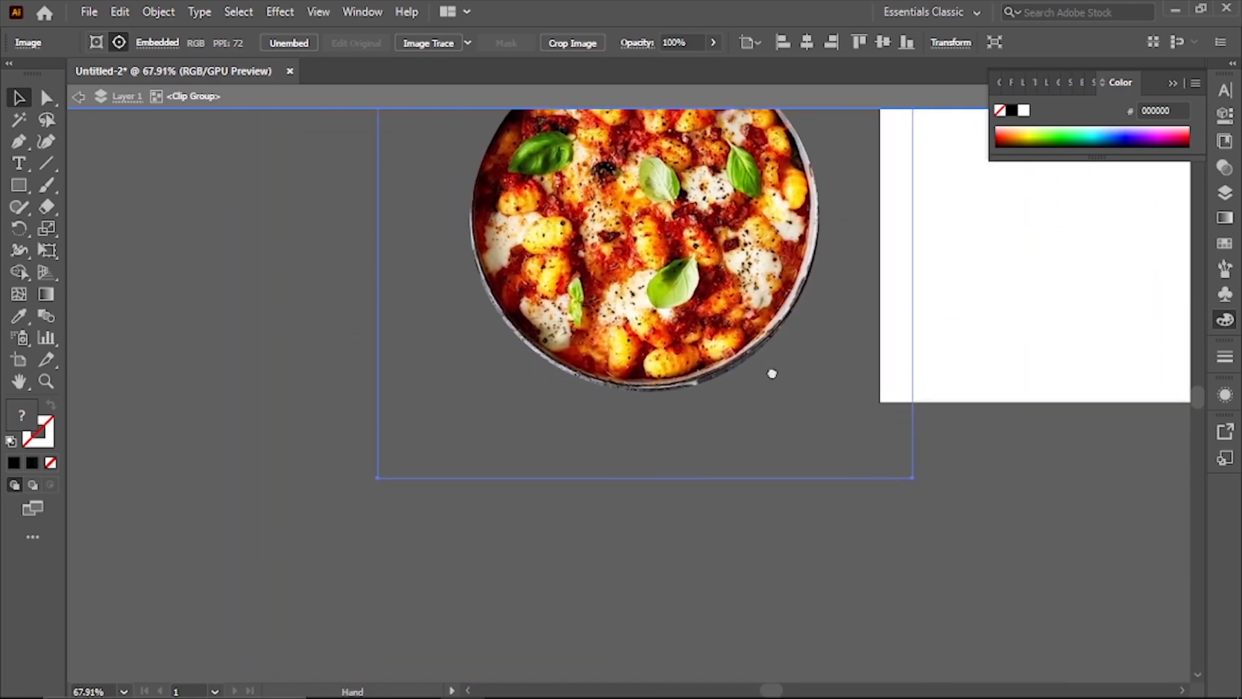
left_click_drag(642, 477, 640, 488)
left_click_drag(871, 440, 716, 515)
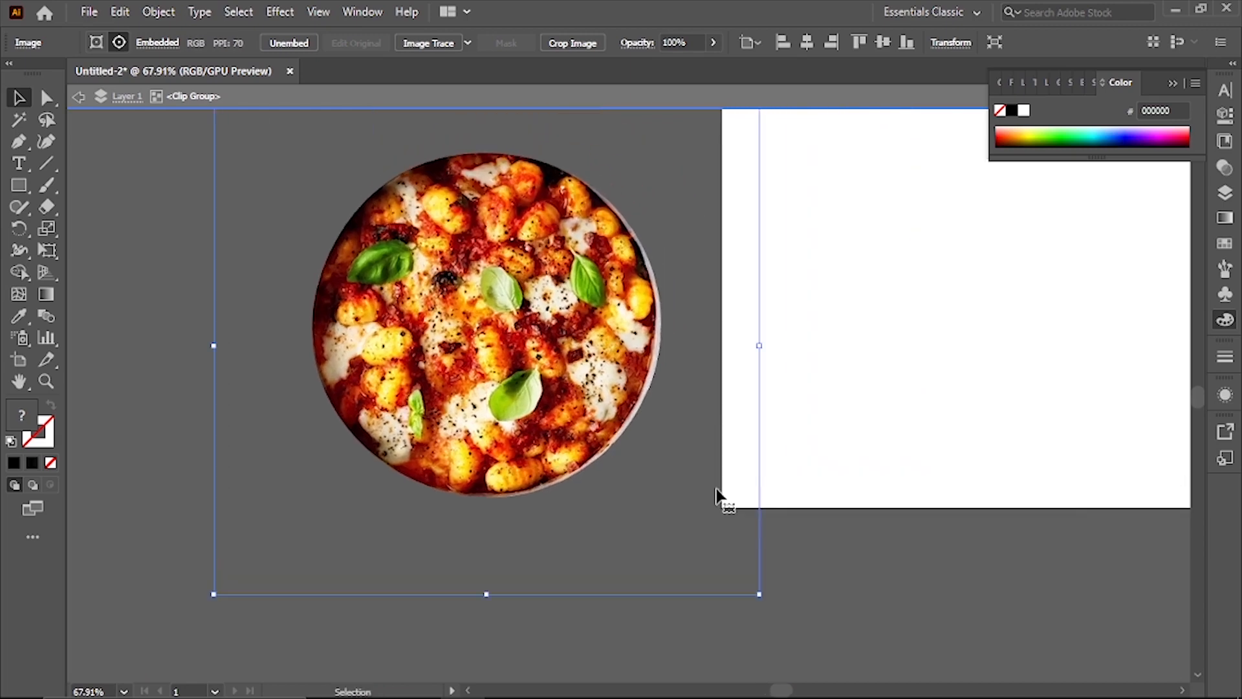
left_click_drag(760, 348, 768, 344)
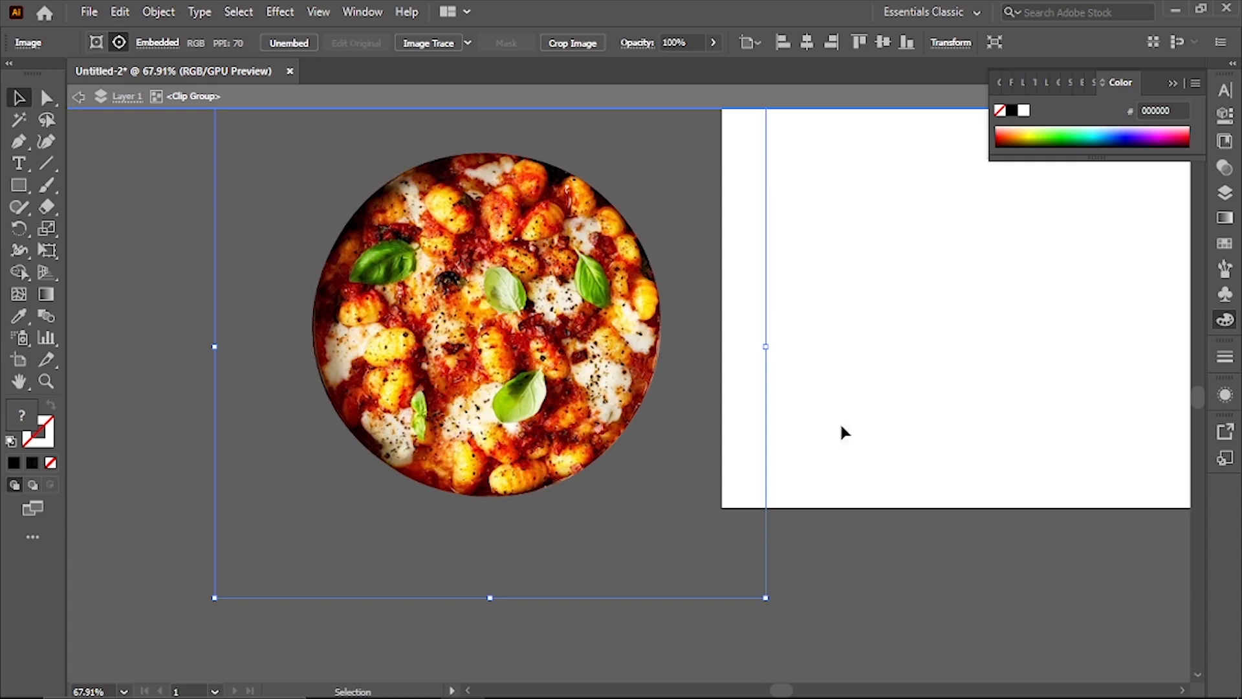
double_click(909, 312)
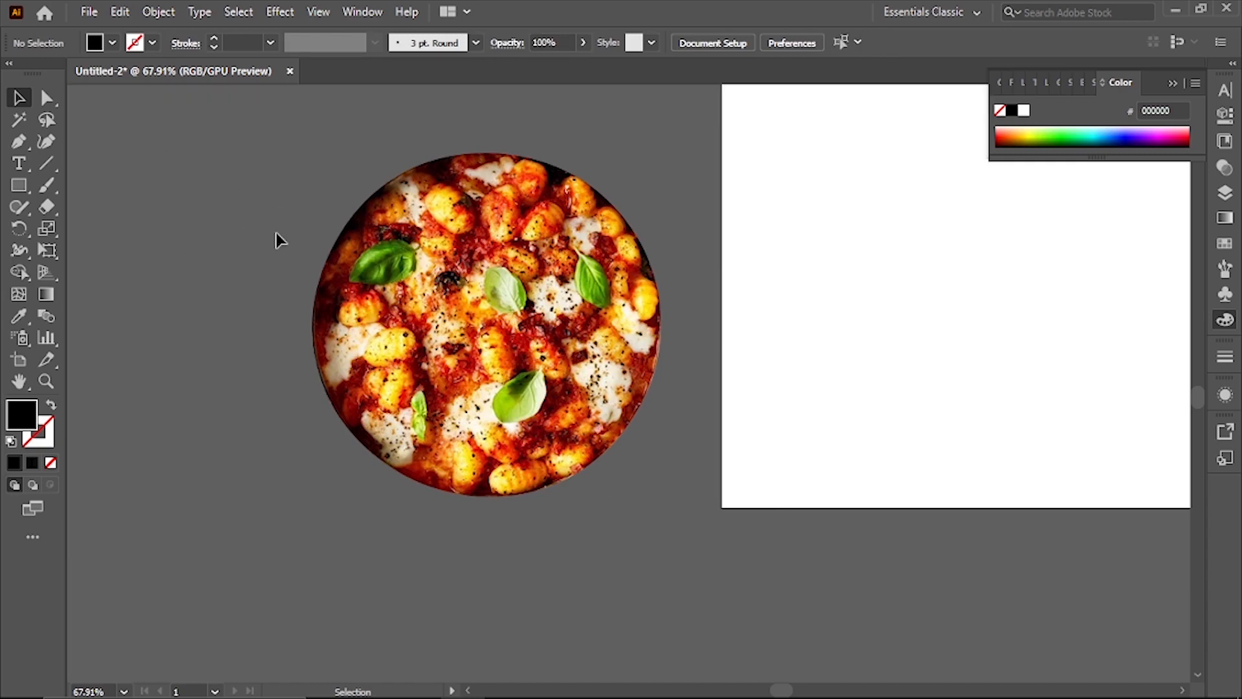
Step: Move the clipped pan image onto the artboard's lower-left area, below the left drawn shape
key("z")
left_click_drag(699, 373, 629, 392)
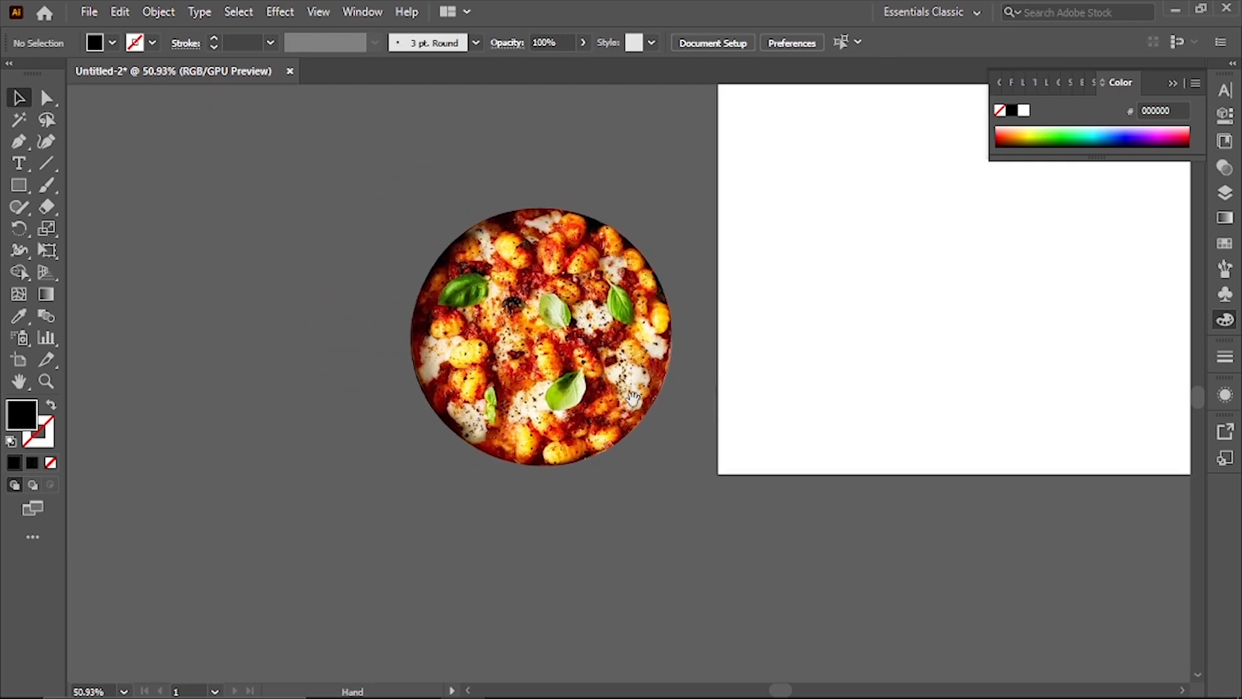
left_click_drag(534, 339, 299, 328)
left_click_drag(497, 351, 369, 336)
left_click_drag(480, 402, 373, 402)
left_click_drag(454, 395, 586, 354)
scroll(589, 361, "up", 4)
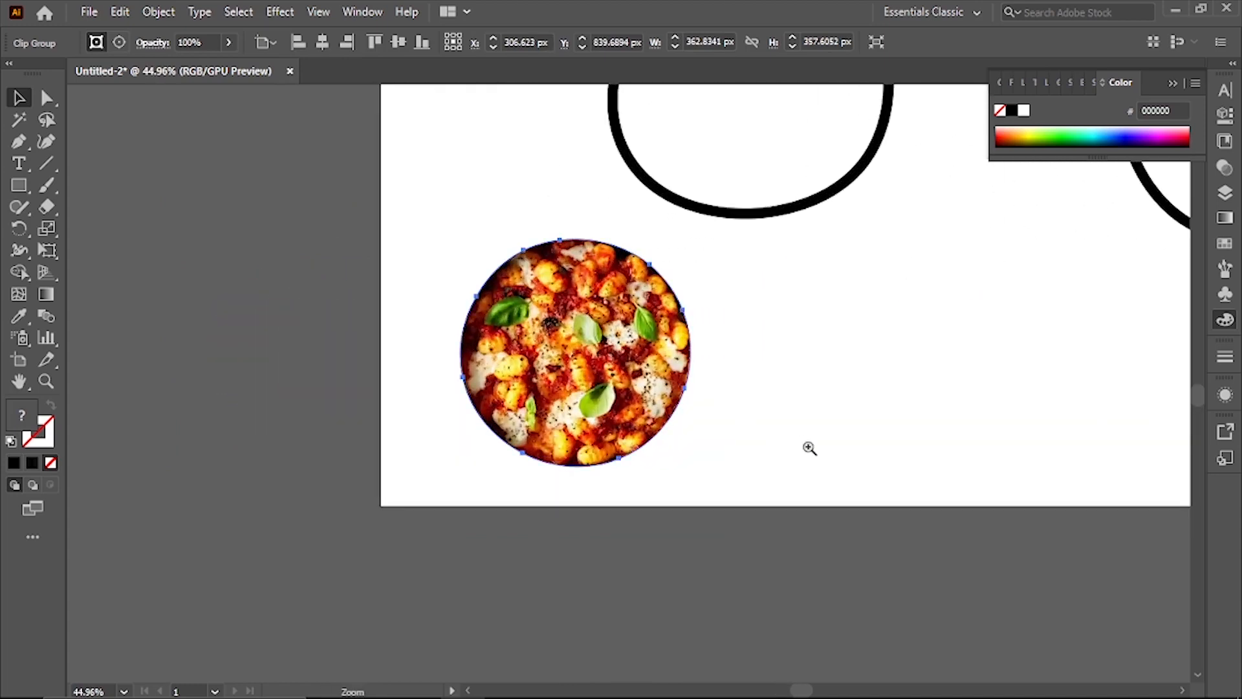
scroll(741, 394, "down", 3)
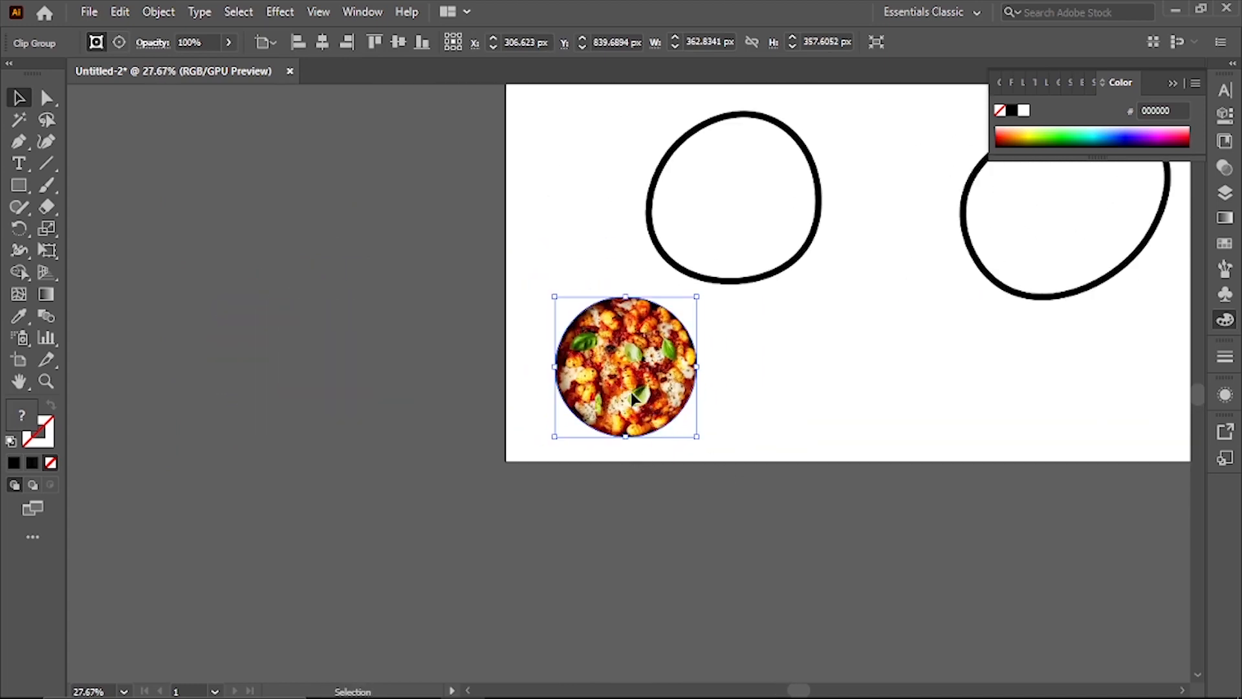
Step: Move the clipped pan image off the artboard into the empty canvas on its left
left_click_drag(685, 353, 631, 353)
left_click_drag(615, 422, 421, 457)
scroll(755, 495, "down", 4)
left_click_drag(362, 398, 576, 448)
left_click_drag(692, 466, 581, 457)
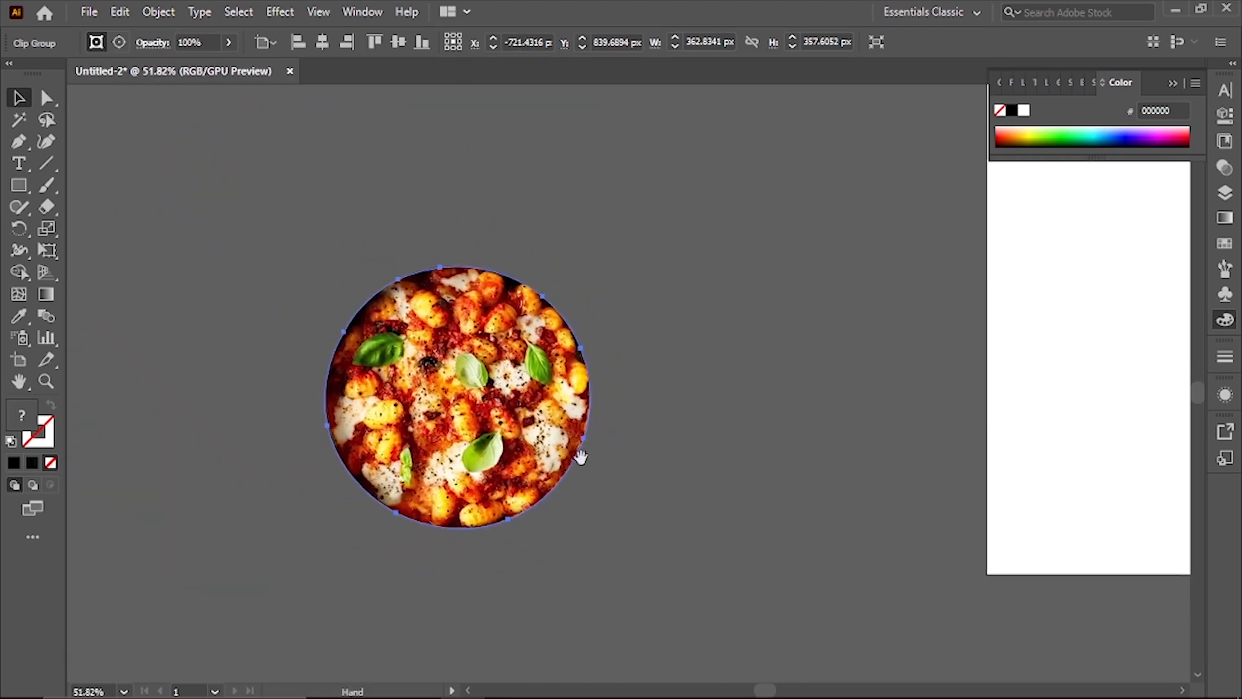